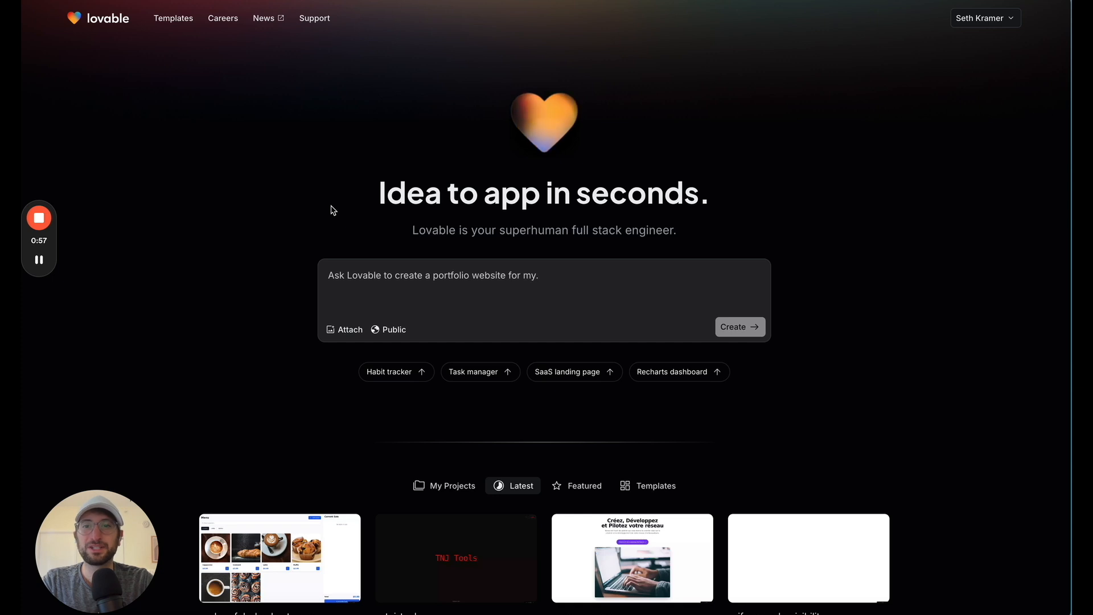
Begin the Lovable project prompt with "I want to create a landing page optimized for email conversion."
key(ctrl+Tab)
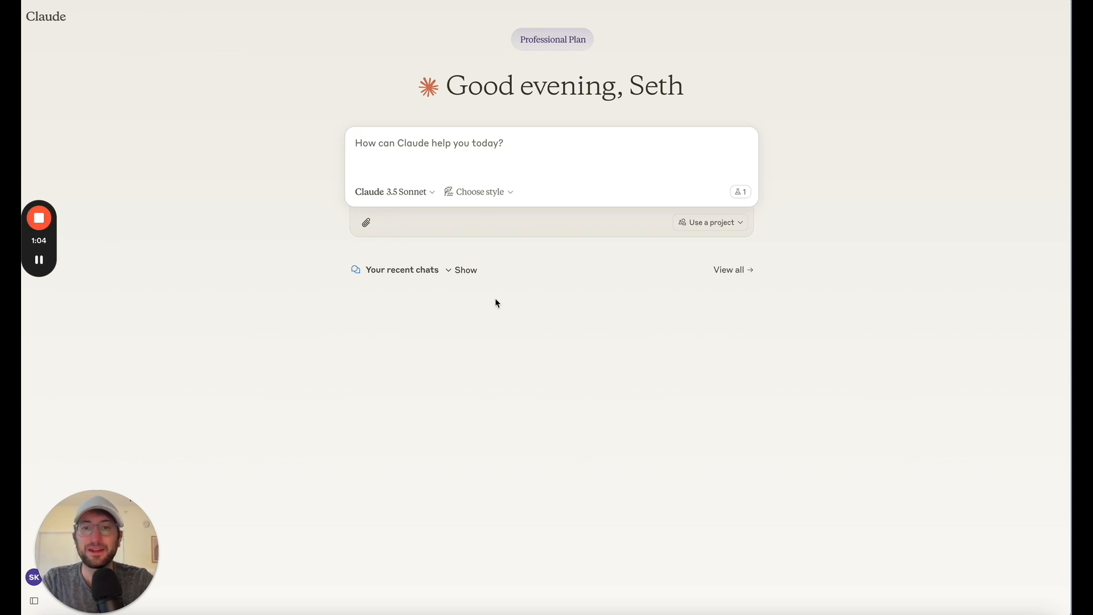
key(ctrl+Tab)
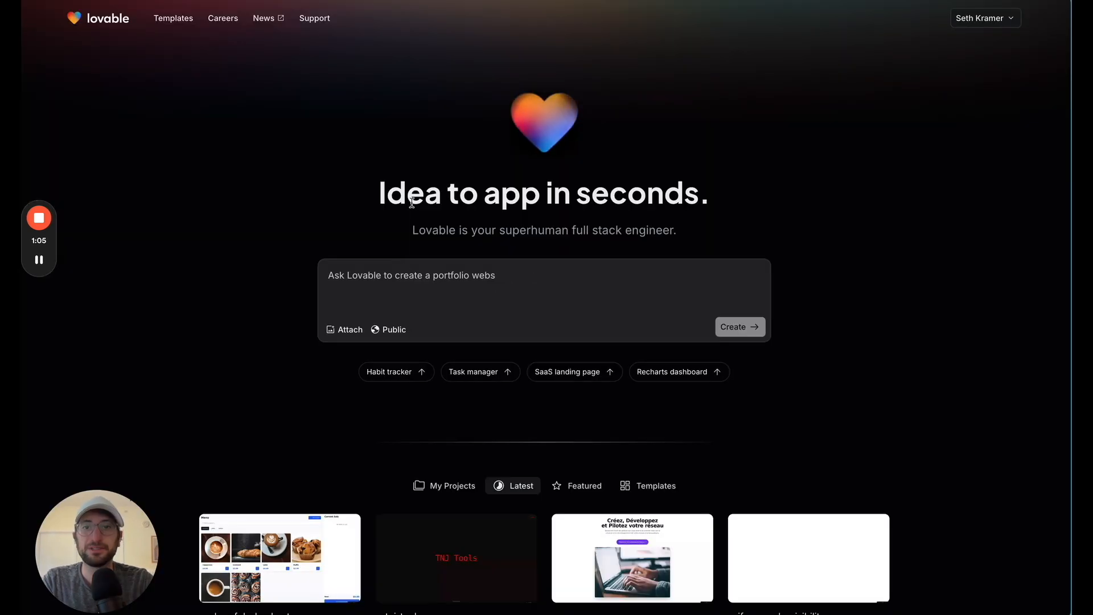
click(417, 283)
text(I)
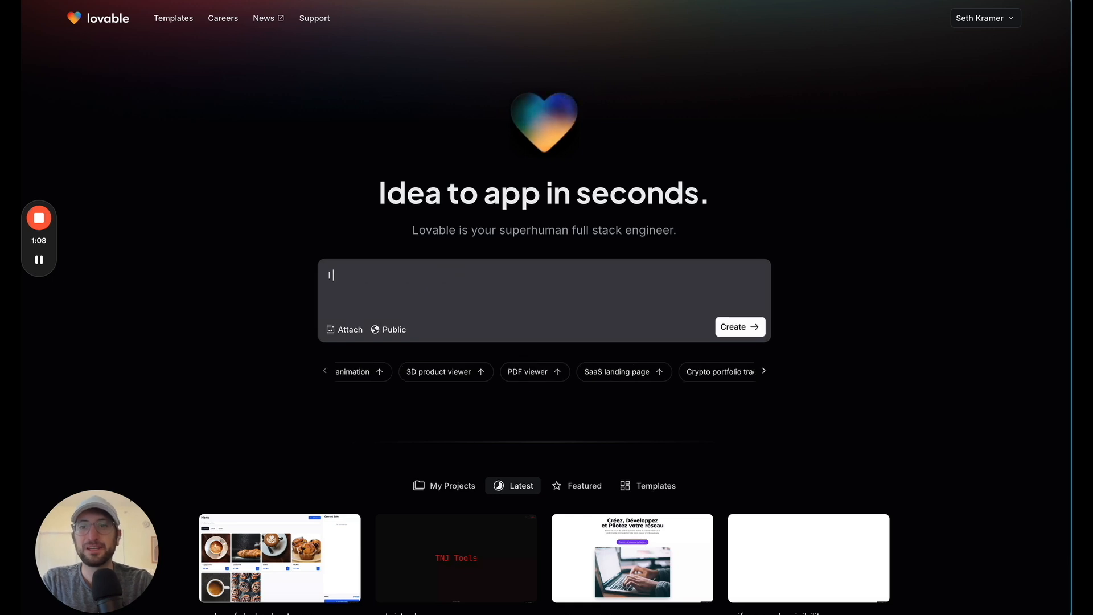
text( want to create )
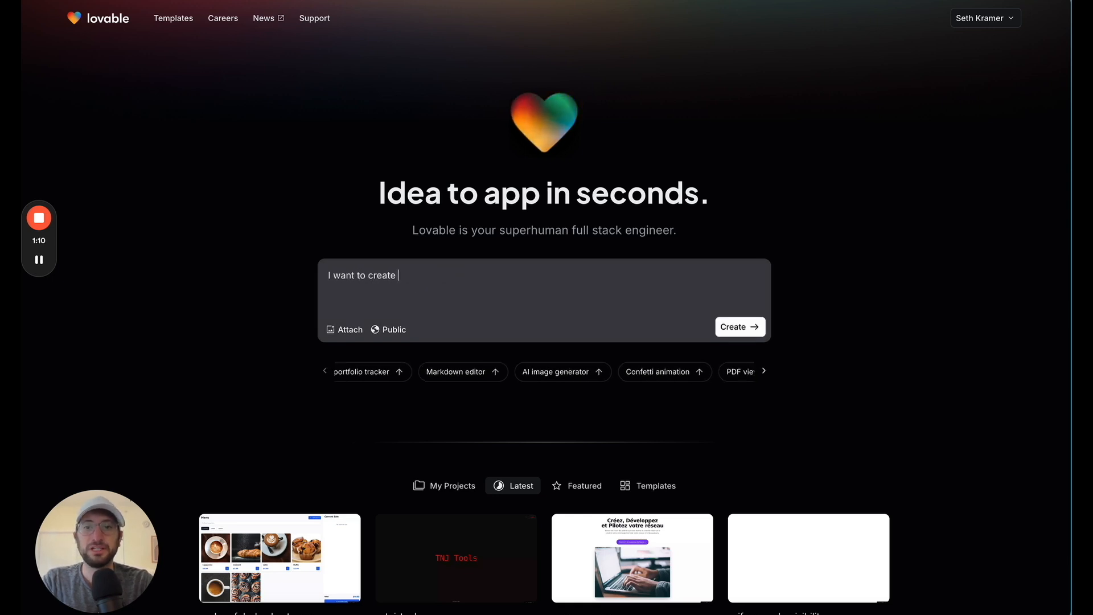
text(a landing)
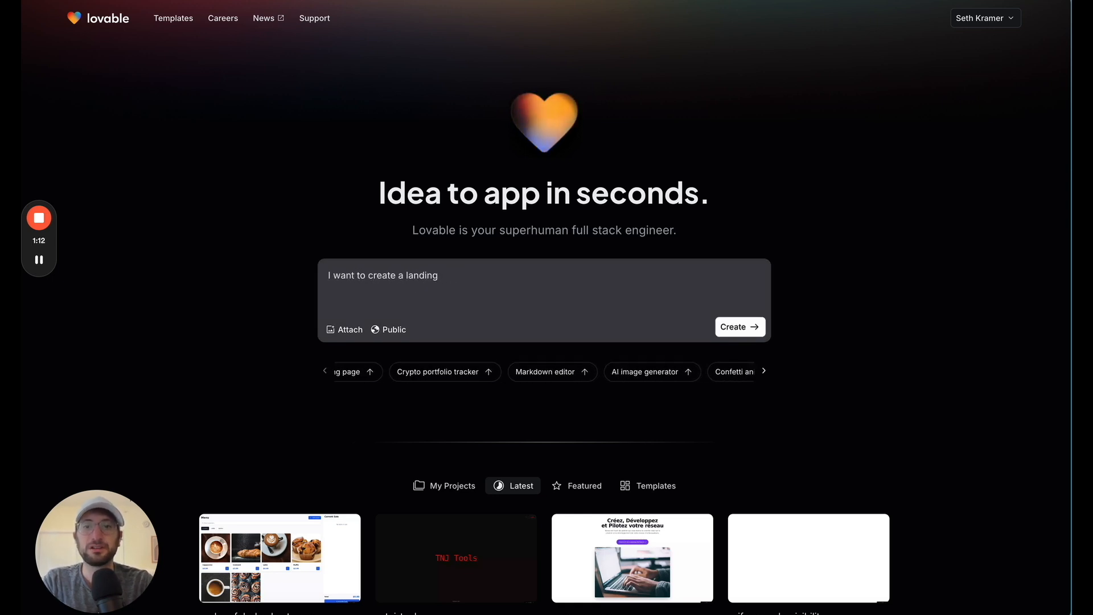
text( page optimized for )
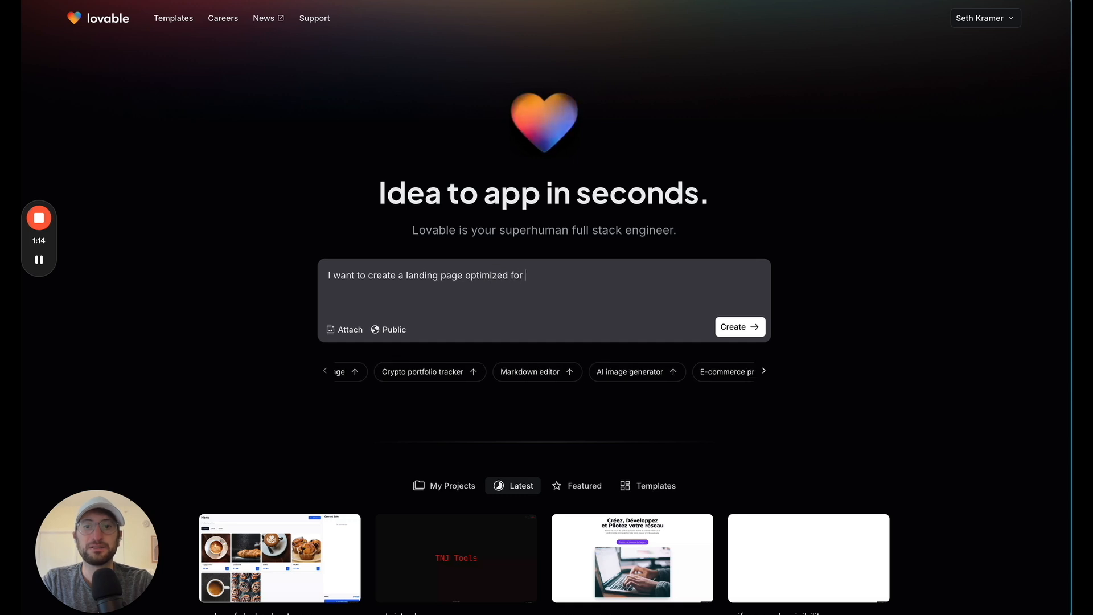
text(email conversion. I)
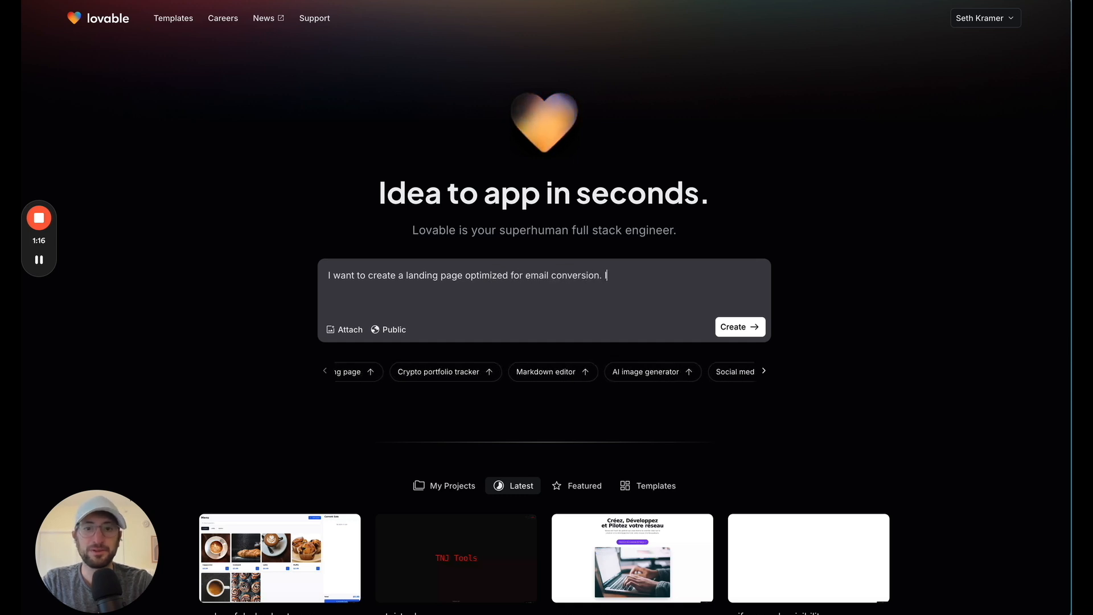
text(t's to test )
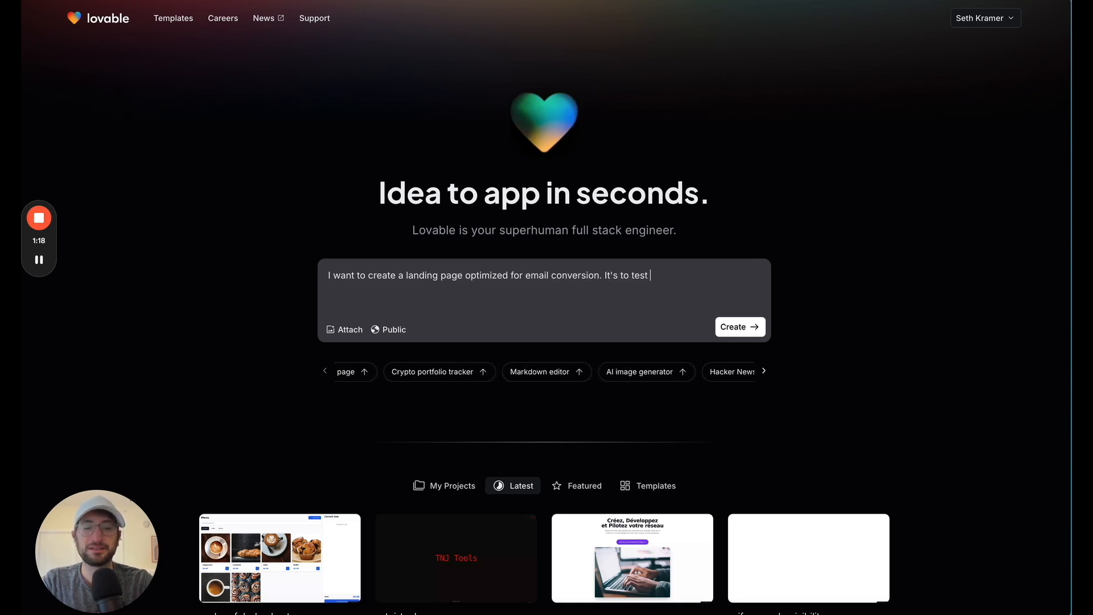
text(an idea )
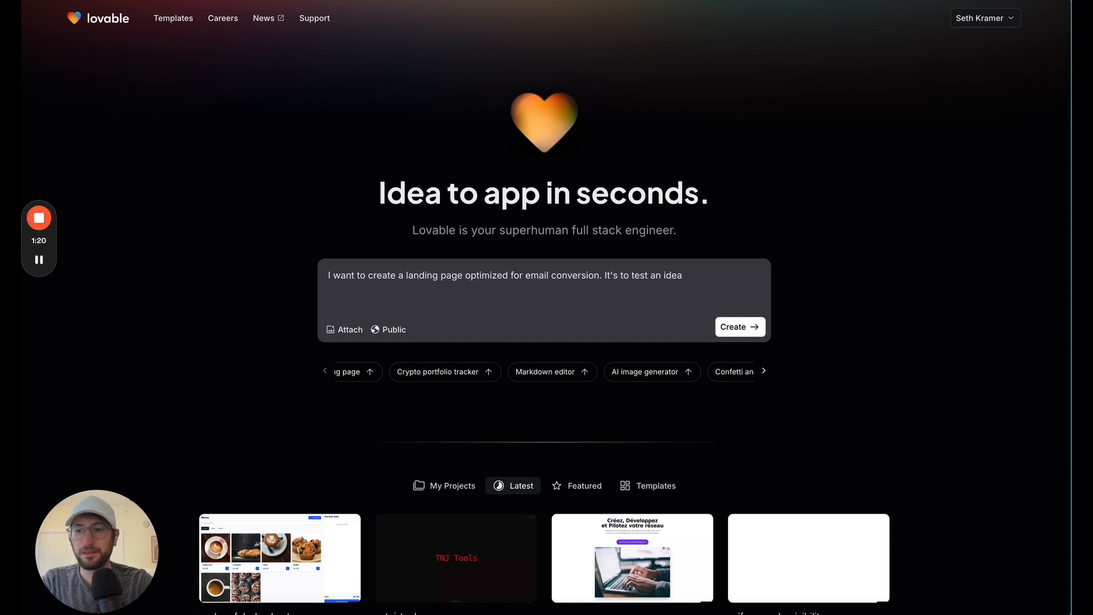
text(that I have )
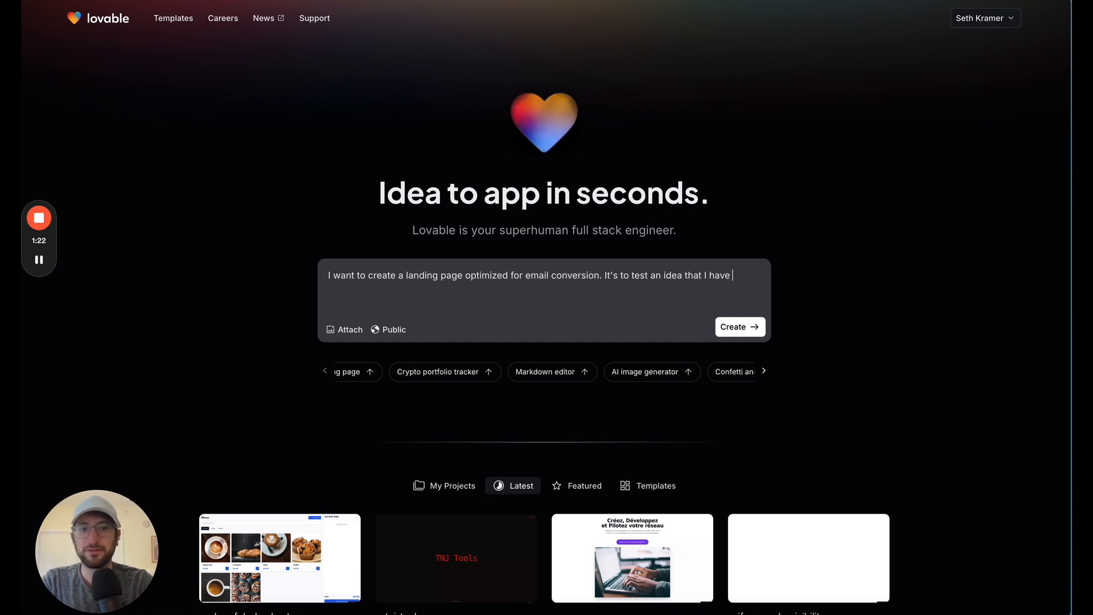
text(and I want to see )
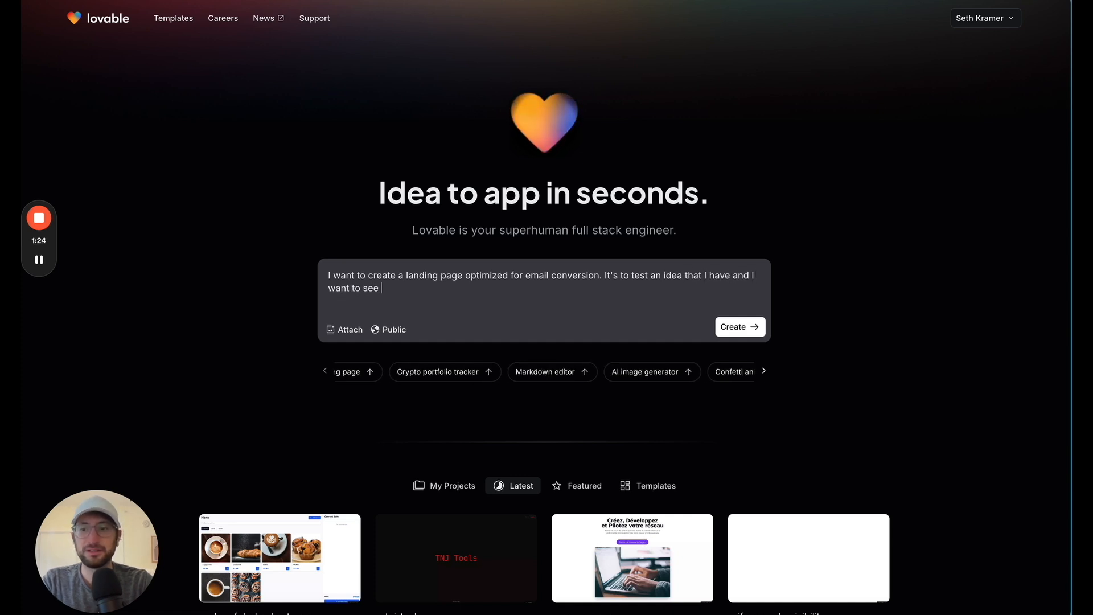
text(if there is demand.)
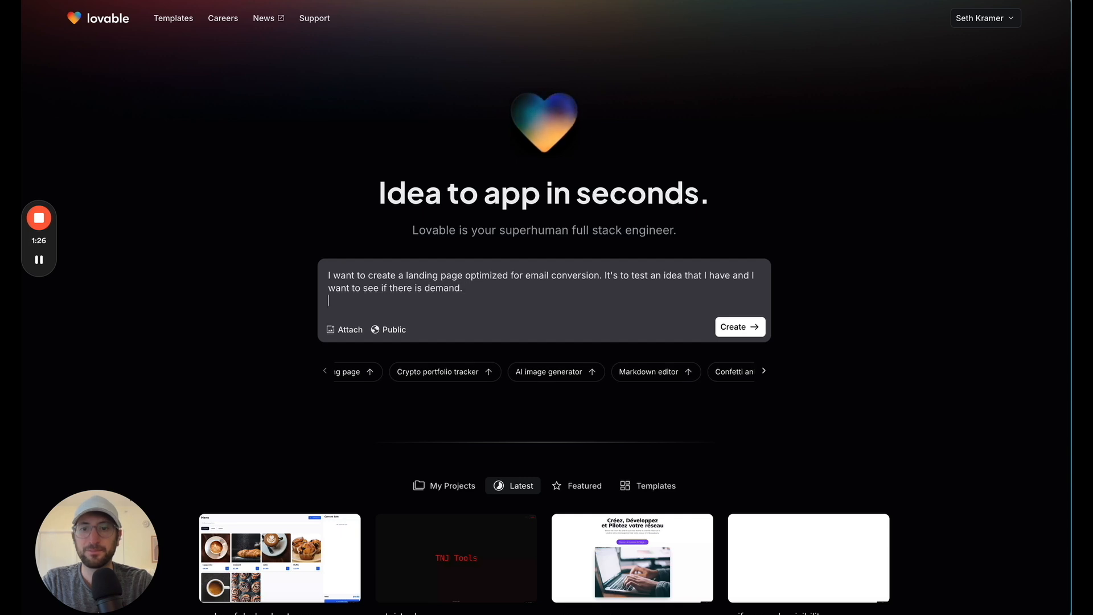
Add a new prompt paragraph reading "the idea I want to test is a lawn mowing service in Austin Texas."
key(shift+Return)
text(the id)
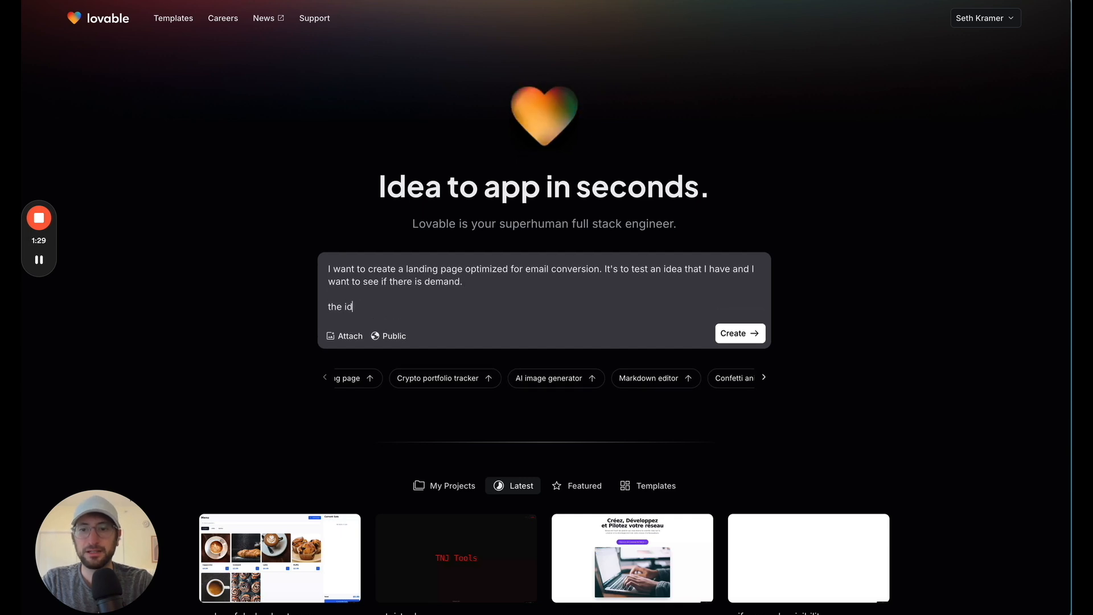
text(ea I want to test )
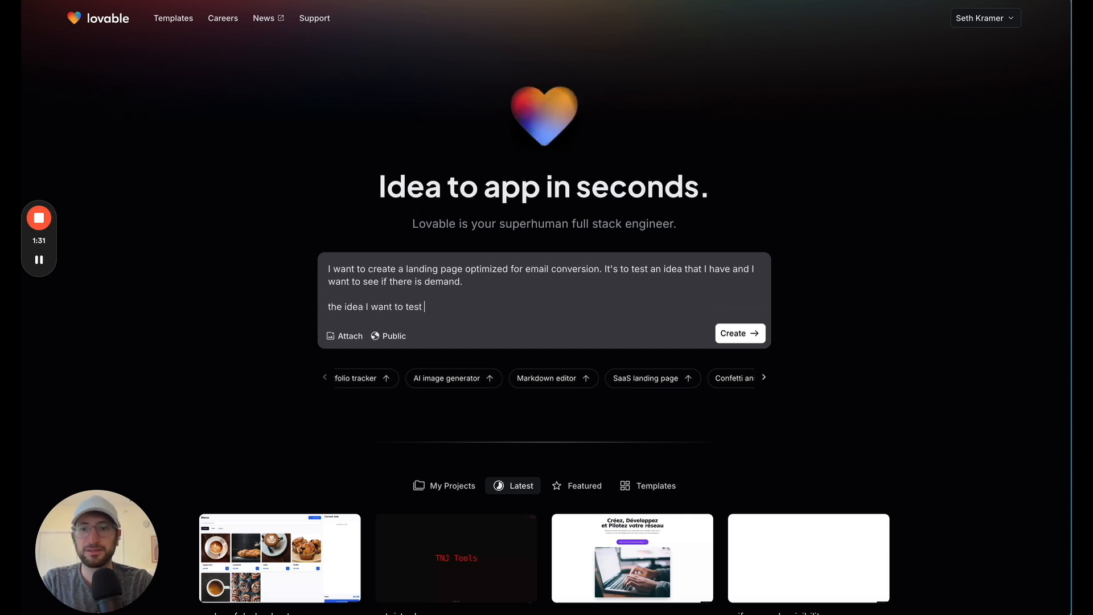
text(is a lawn m)
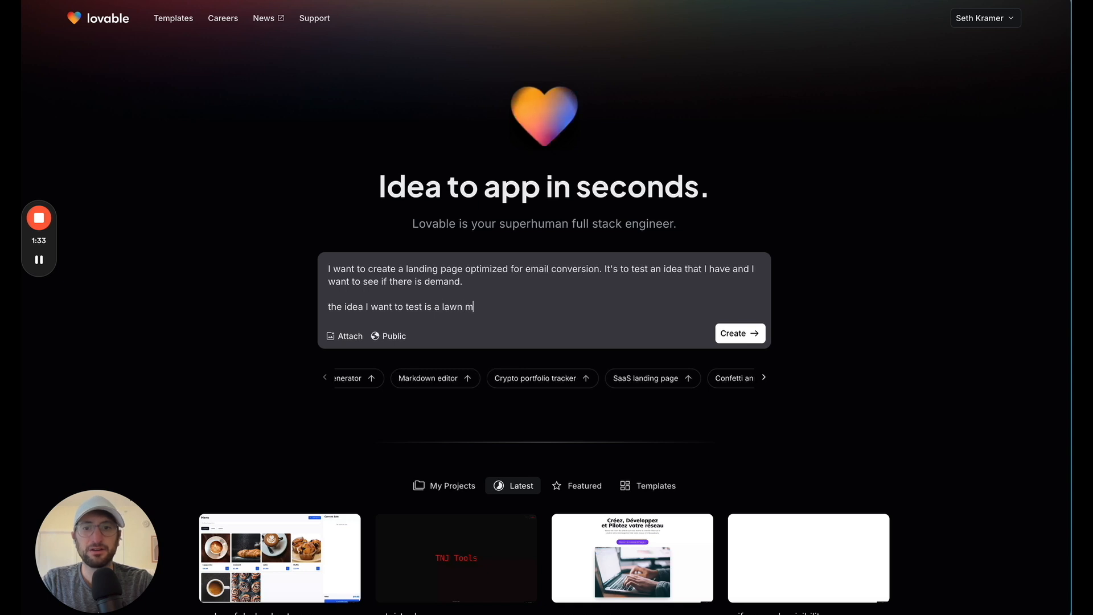
text(oving servic)
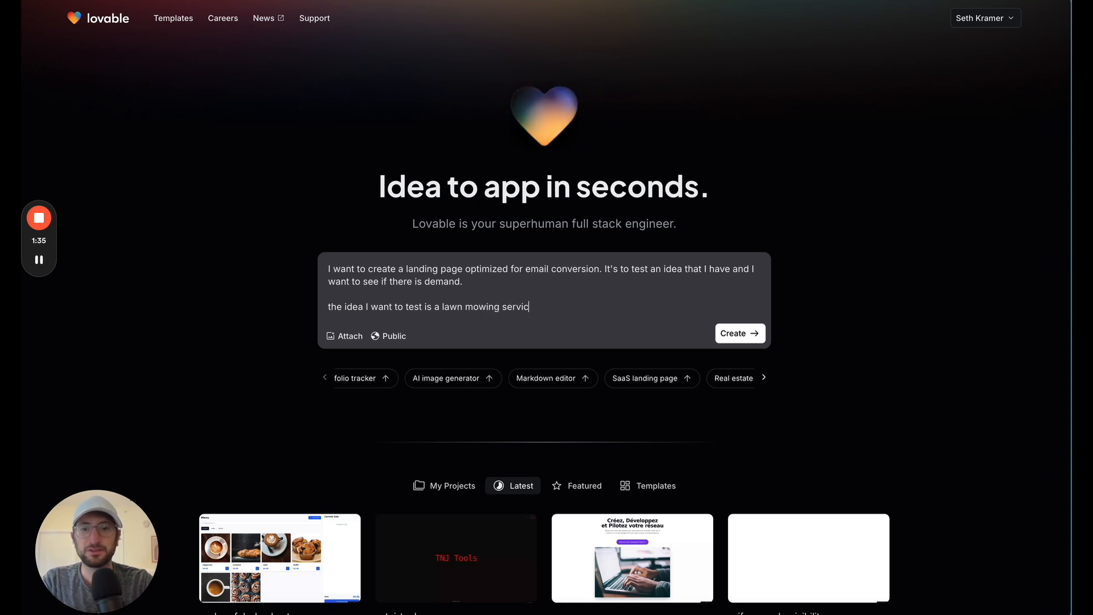
text(e in Austin Texas. S)
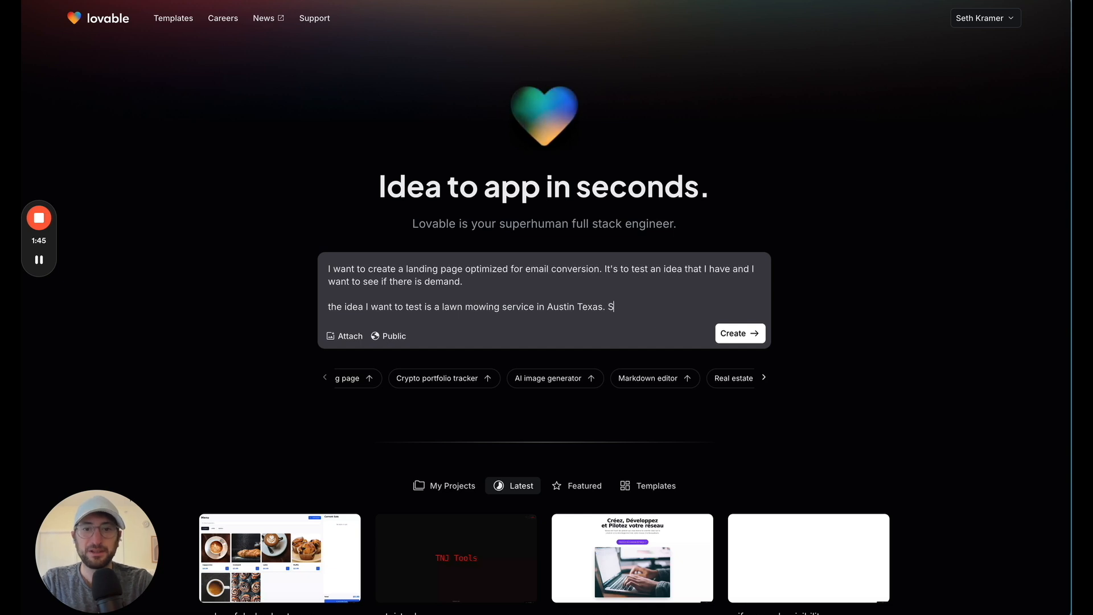
Extend the paragraph with "So the goal is for users who visit the page to enter their email."
text(o the goal is for user)
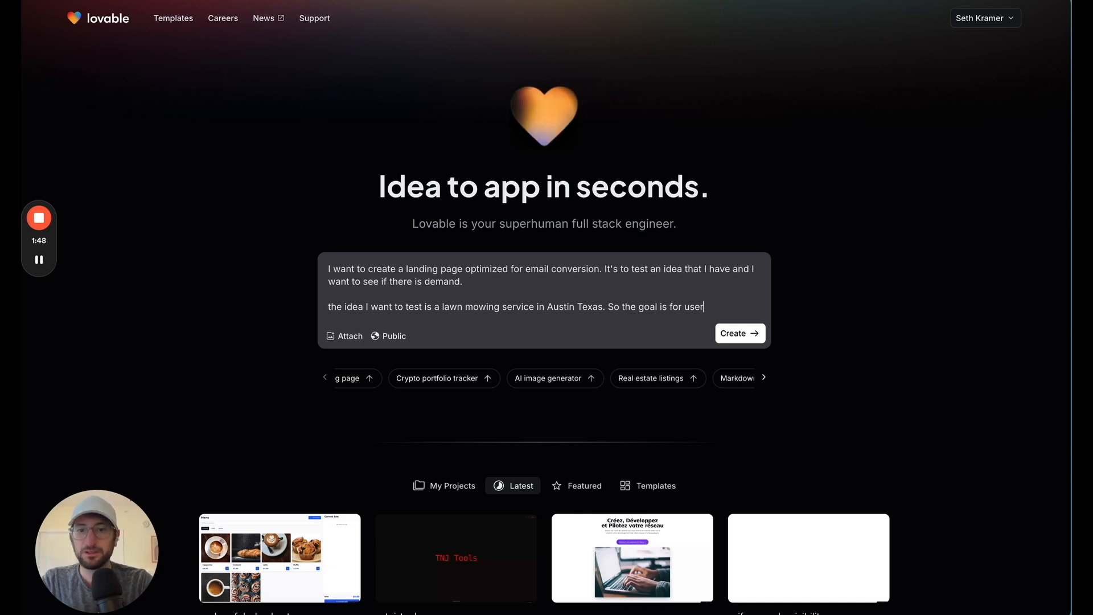
text(s who visit the page )
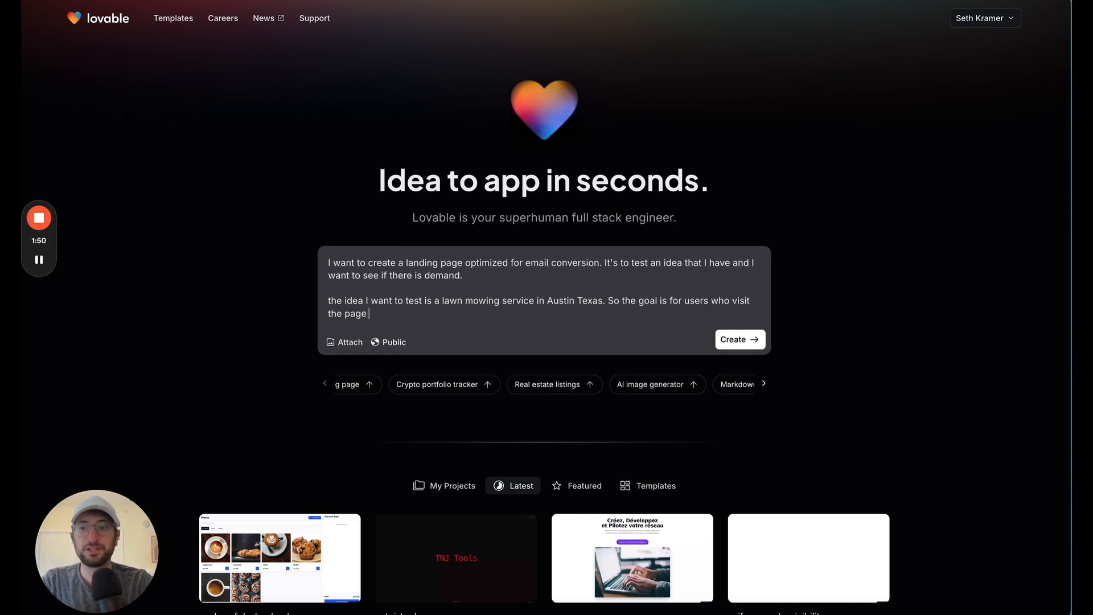
text(to enter their email.)
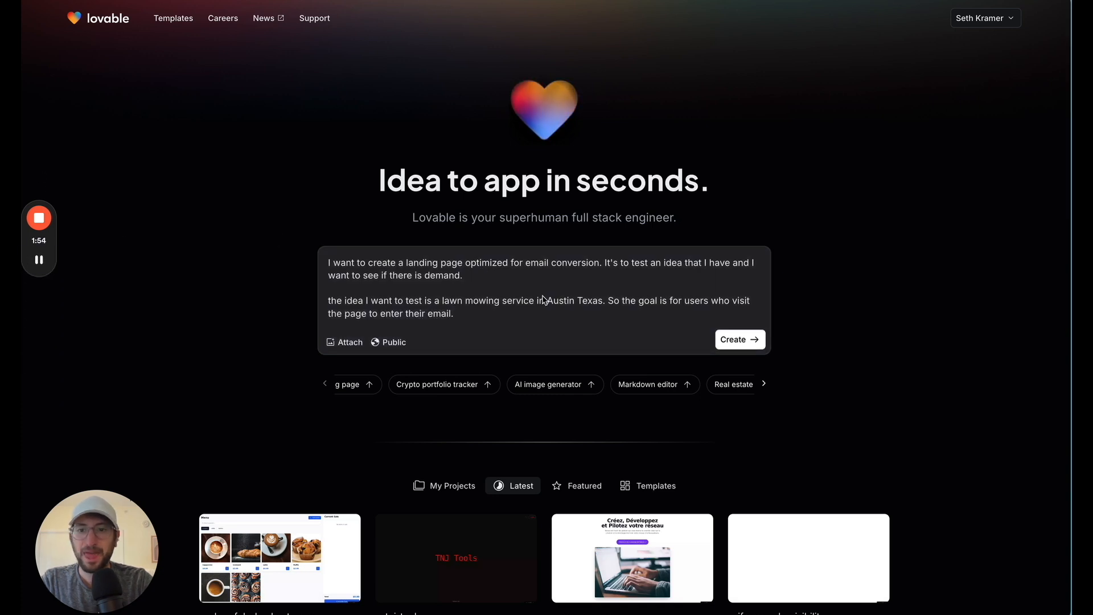
Copy the lawn mowing idea paragraph from the prompt, switch to Claude and paste it into a new message
click(474, 308)
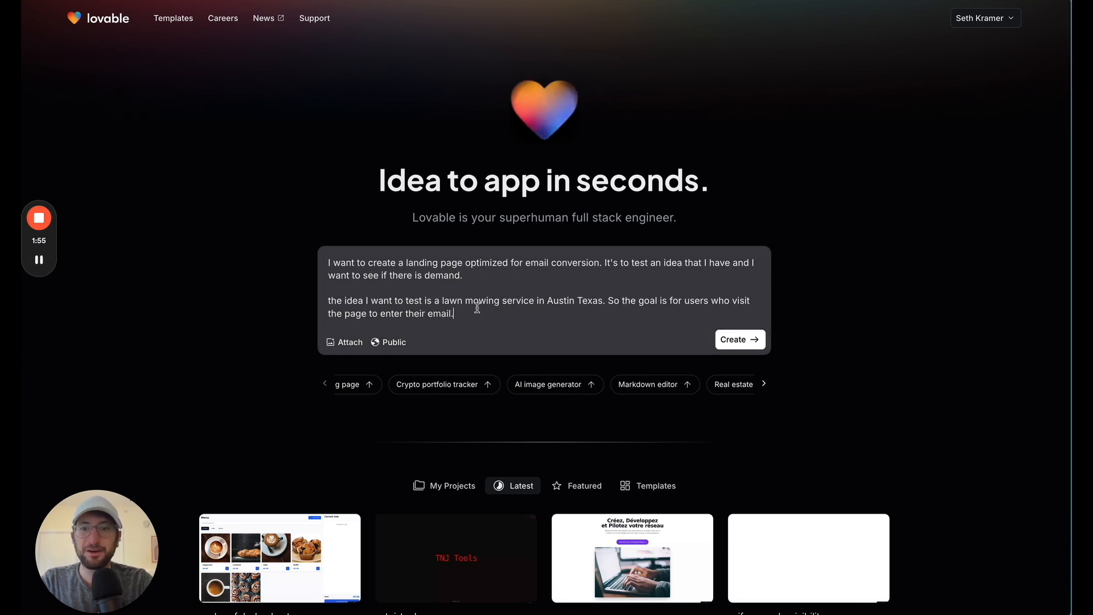
triple_click(482, 309)
triple_click(438, 309)
key(ctrl+c)
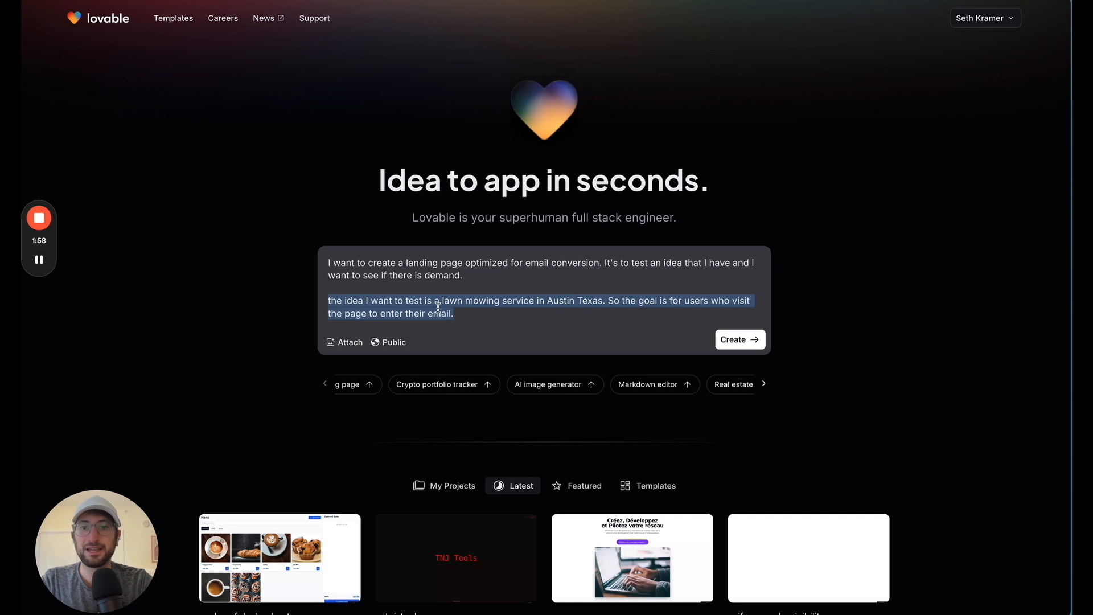
key(ctrl+Tab)
key(ctrl+v)
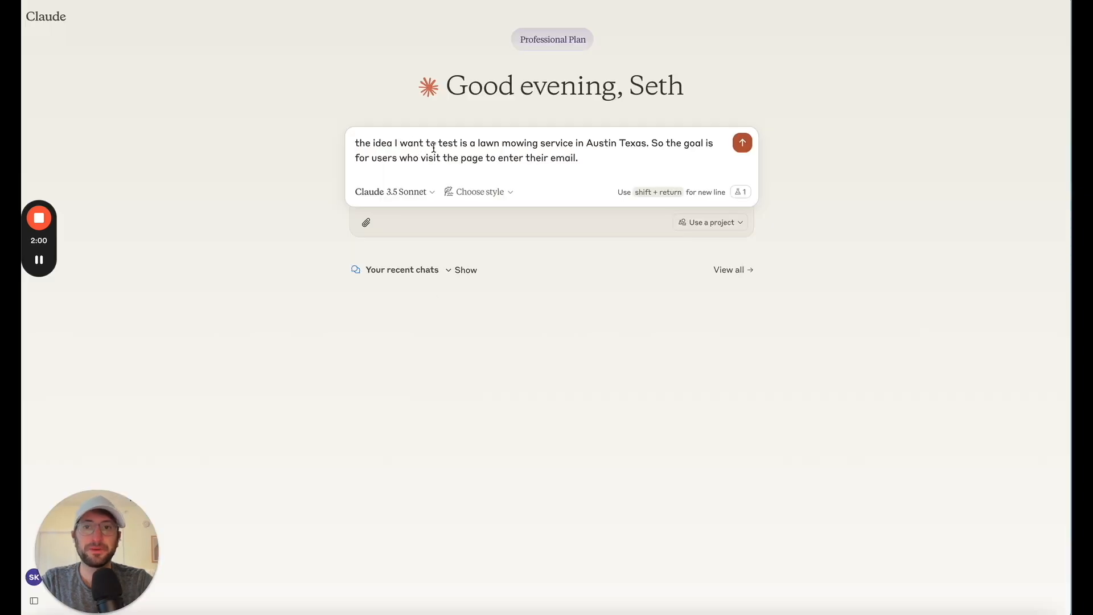
Below the pasted idea, add "For this idea, I want you to generate copy for the landing page."
key(shift+Return)
key(shift+Return)
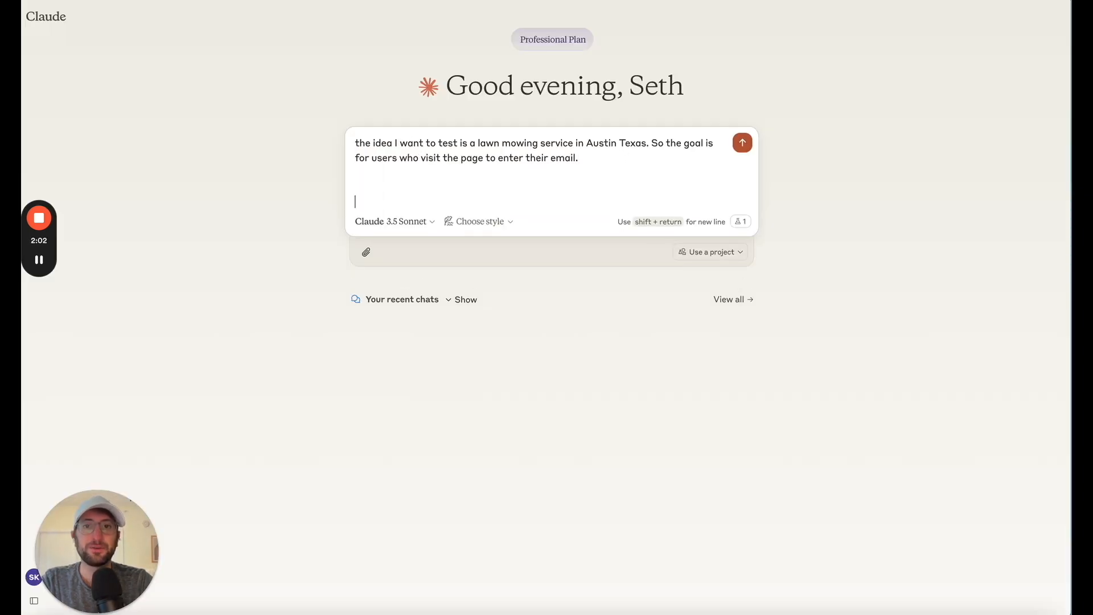
text(For this idea)
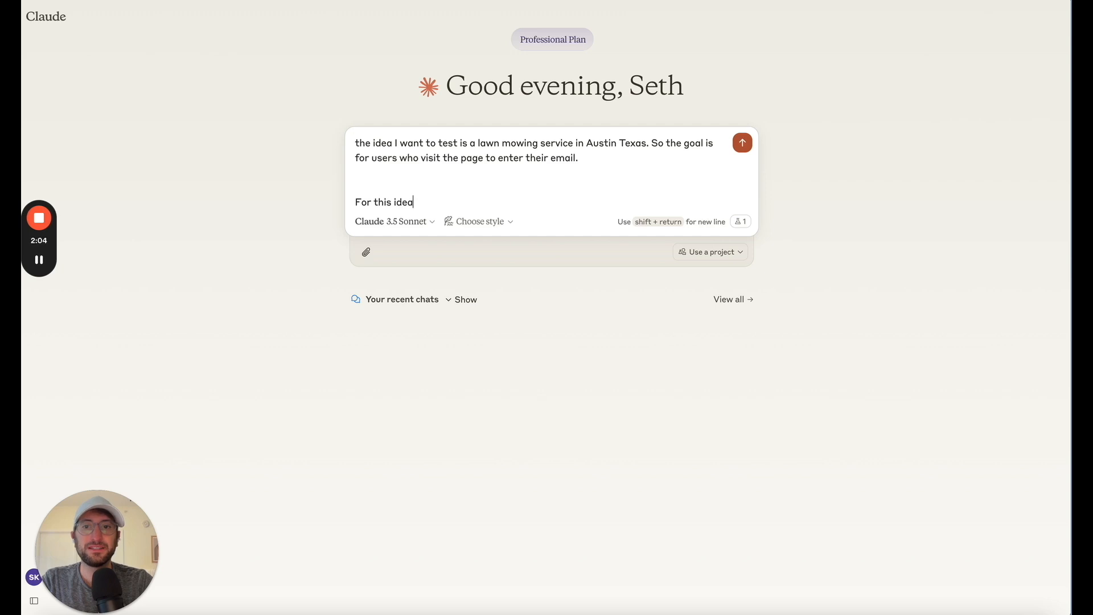
text(, I want you to)
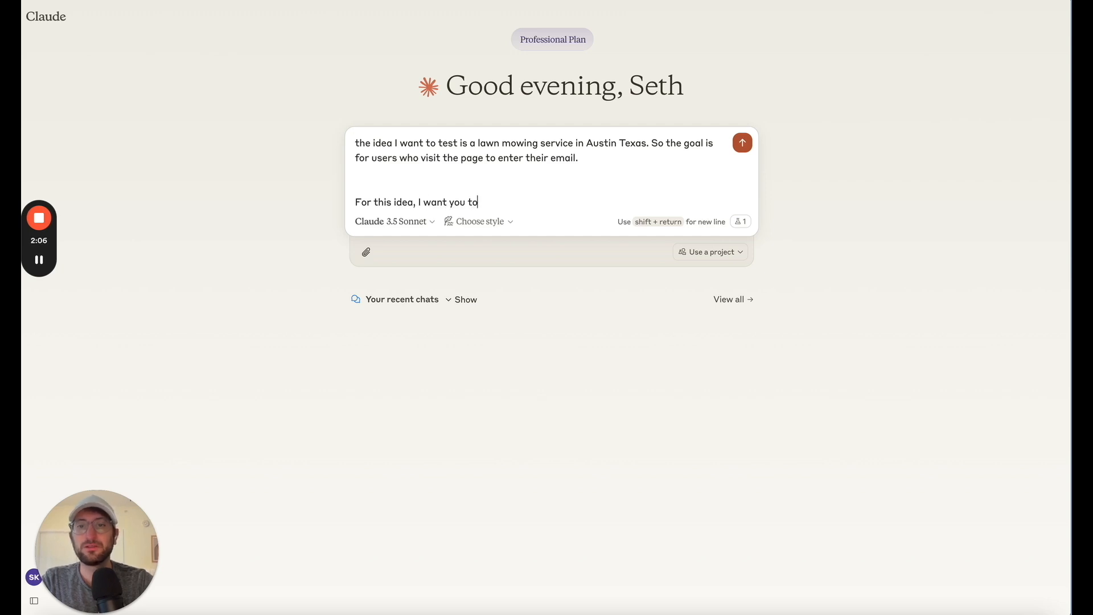
text( generate copy for )
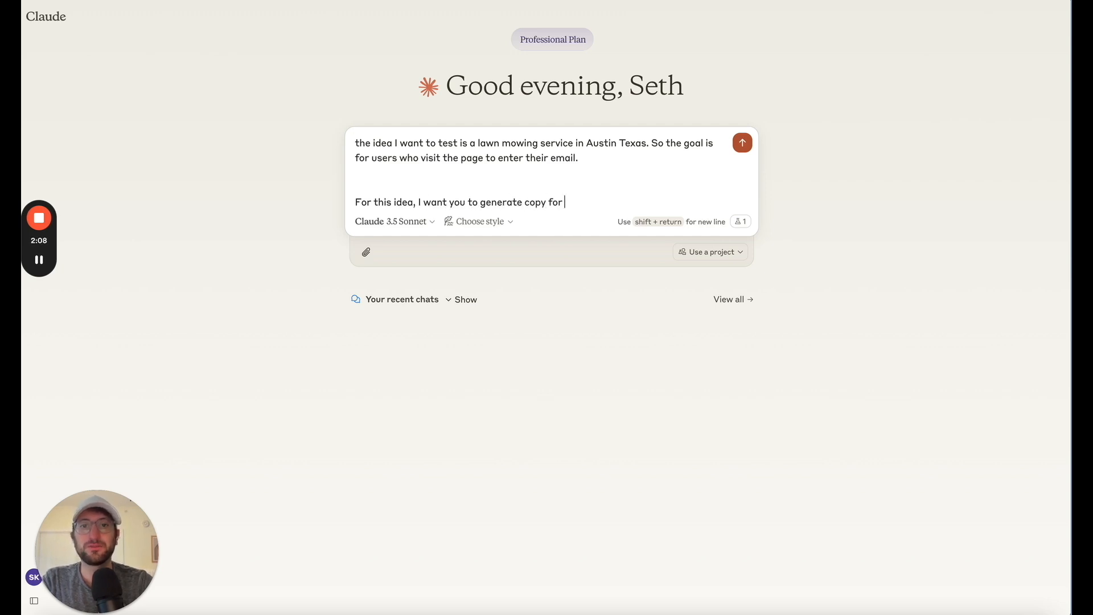
text(the landing page. It should)
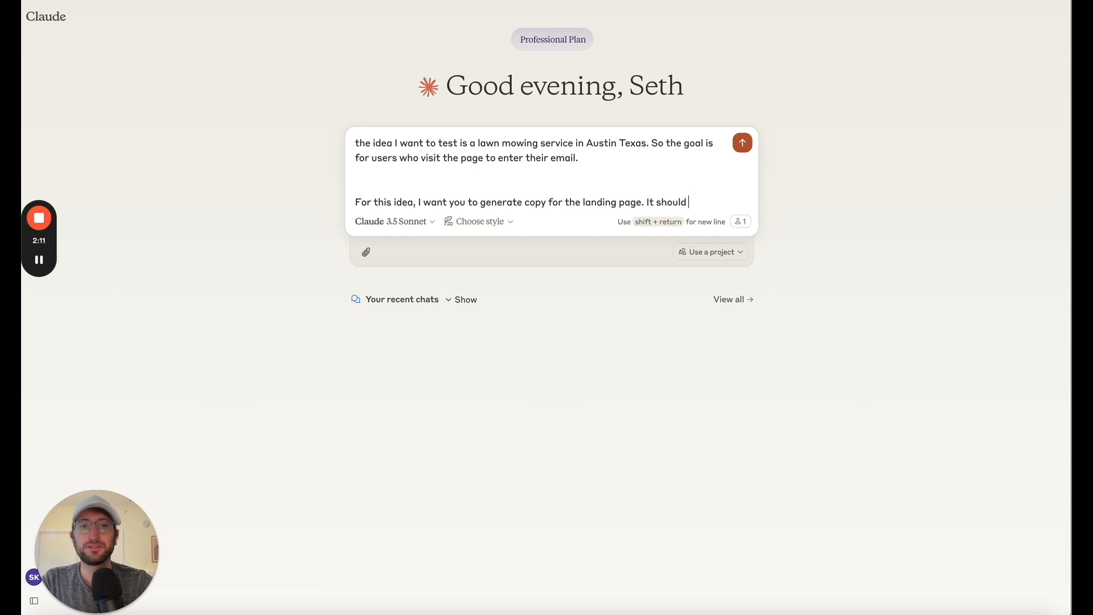
text( be in the Al)
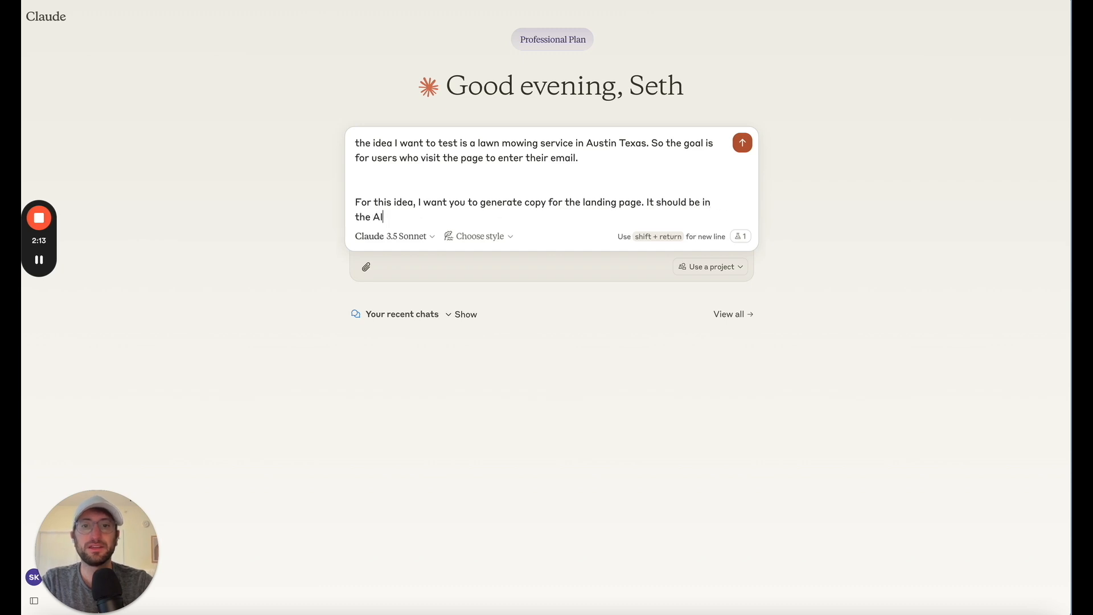
Complete the request with "It should be in the AIDA format" and send it to Claude
text(t)
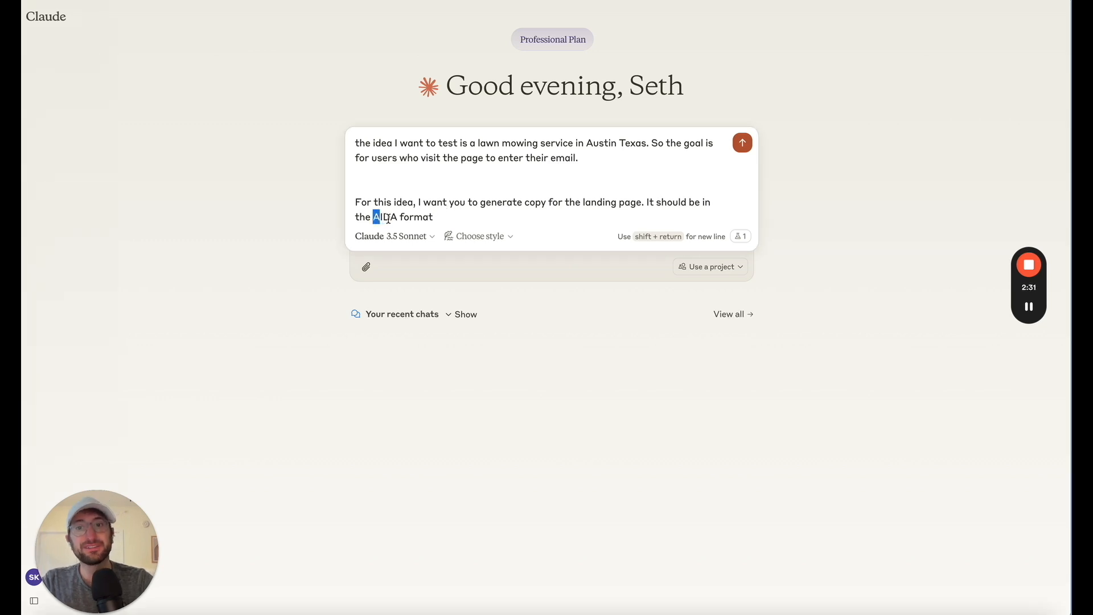
drag(401, 216, 379, 217)
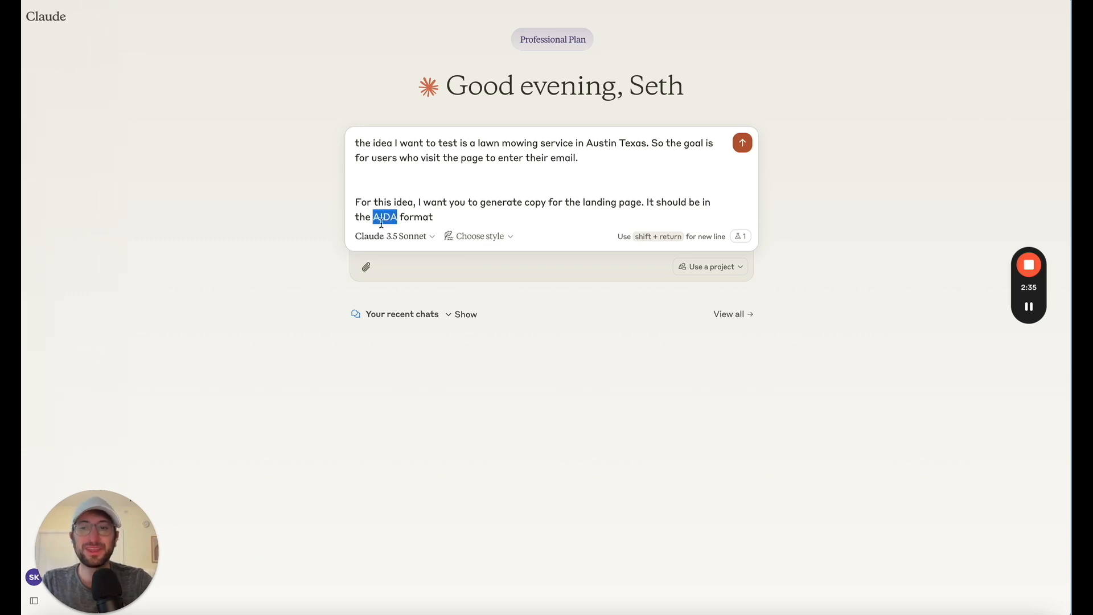
click(434, 219)
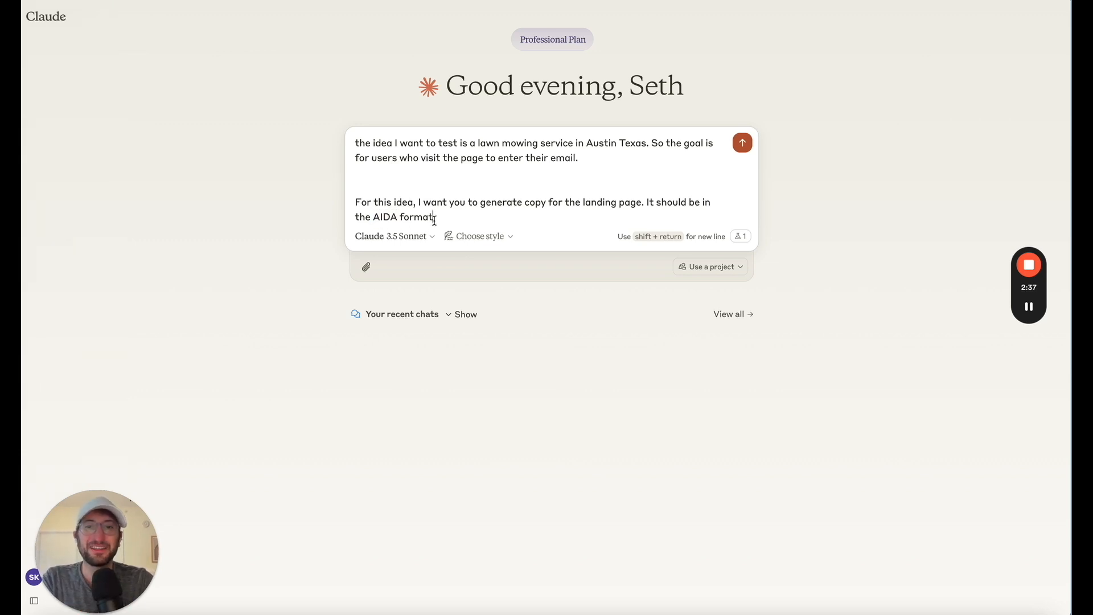
key(Return)
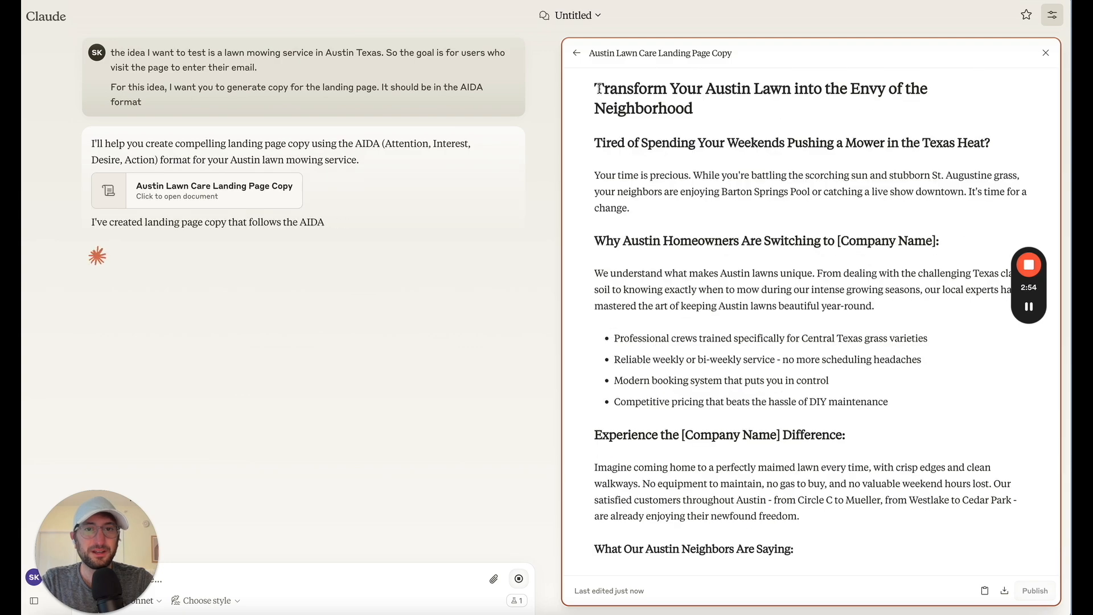
Copy the generated landing page copy from Claude, switch to Lovable and create the project with "Here is some copy inspiration" and that copy added below the idea
drag(593, 87, 660, 536)
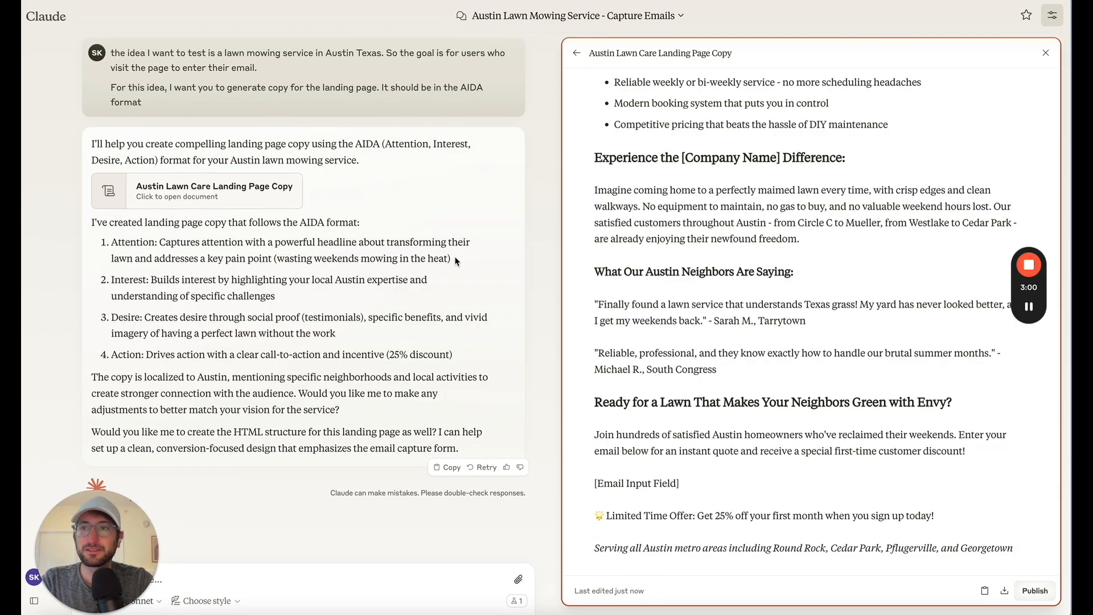
key(super+Tab)
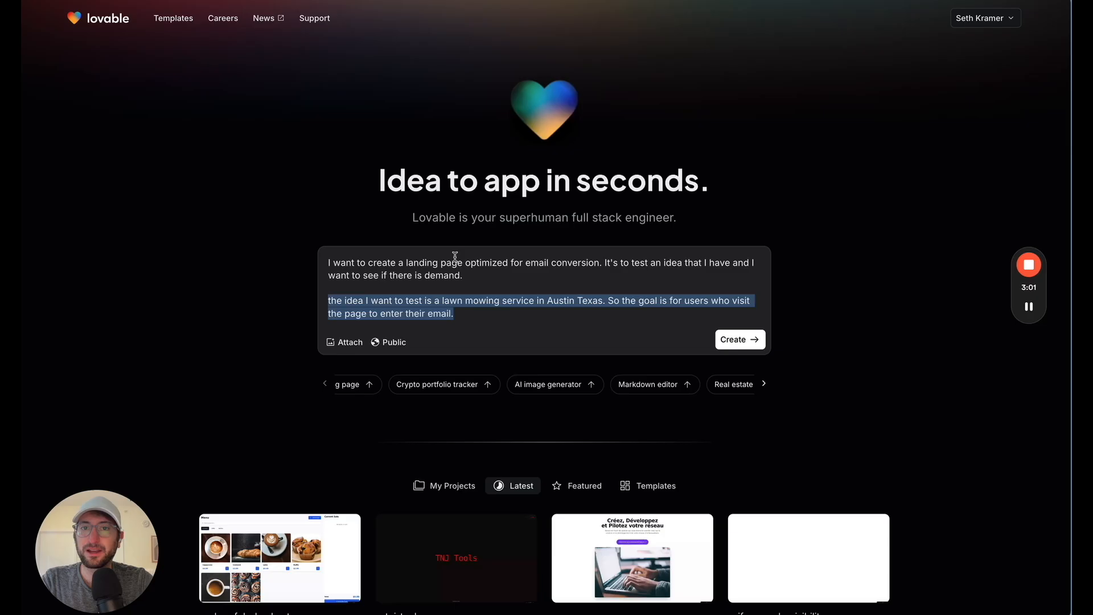
click(459, 314)
key(Return)
key(Return)
text(Here is some copy in)
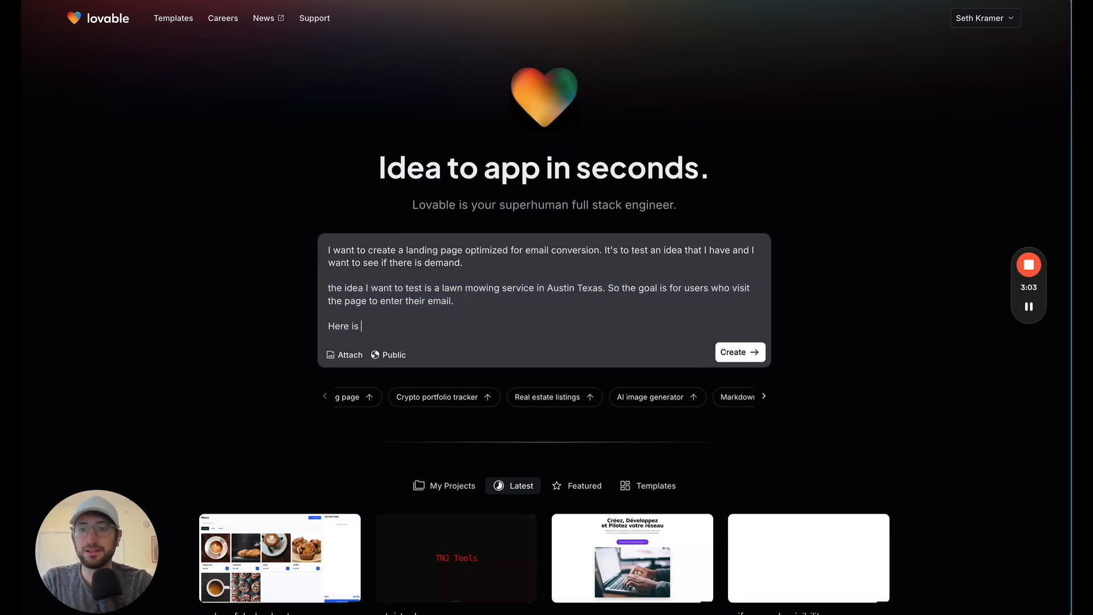
text(spiration for the s)
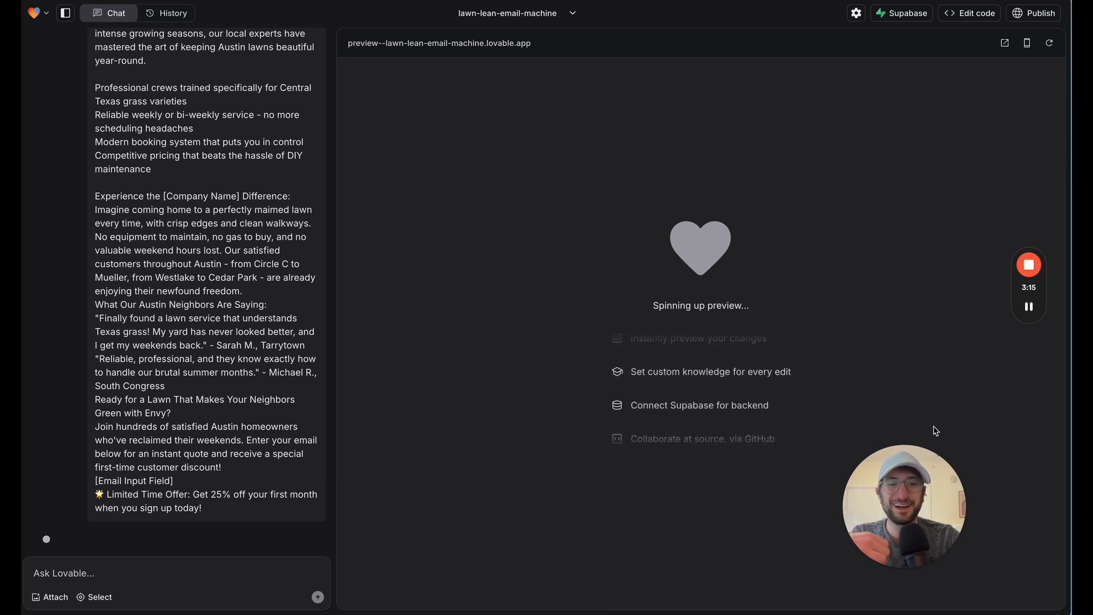
Review the generated landing page from the hero section through the feature cards and testimonials to the email form
mouse_move(1024, 320)
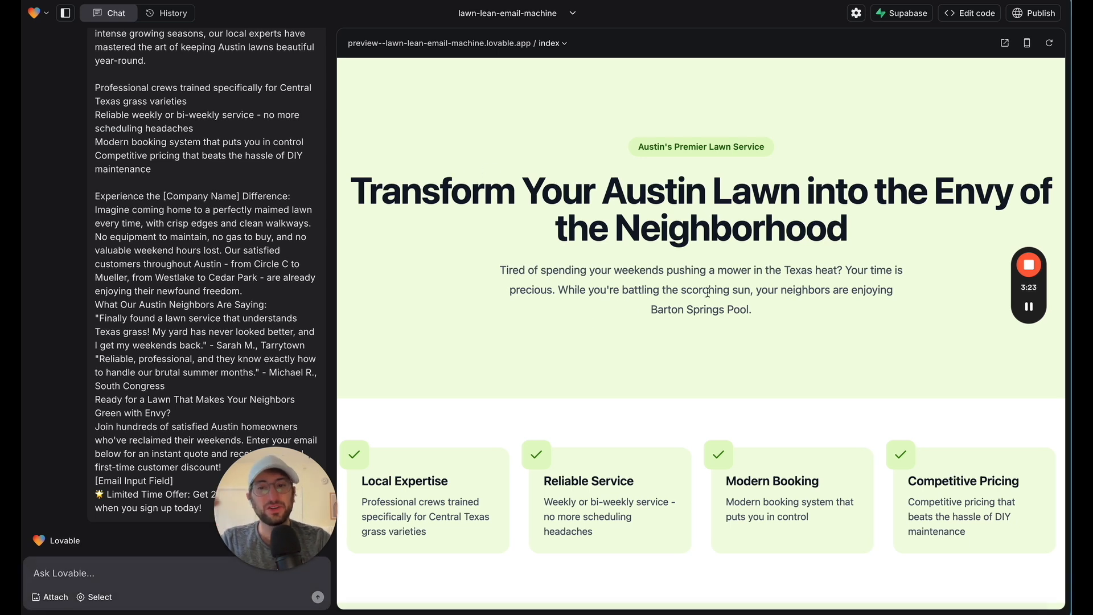
scroll(708, 292, down, 1)
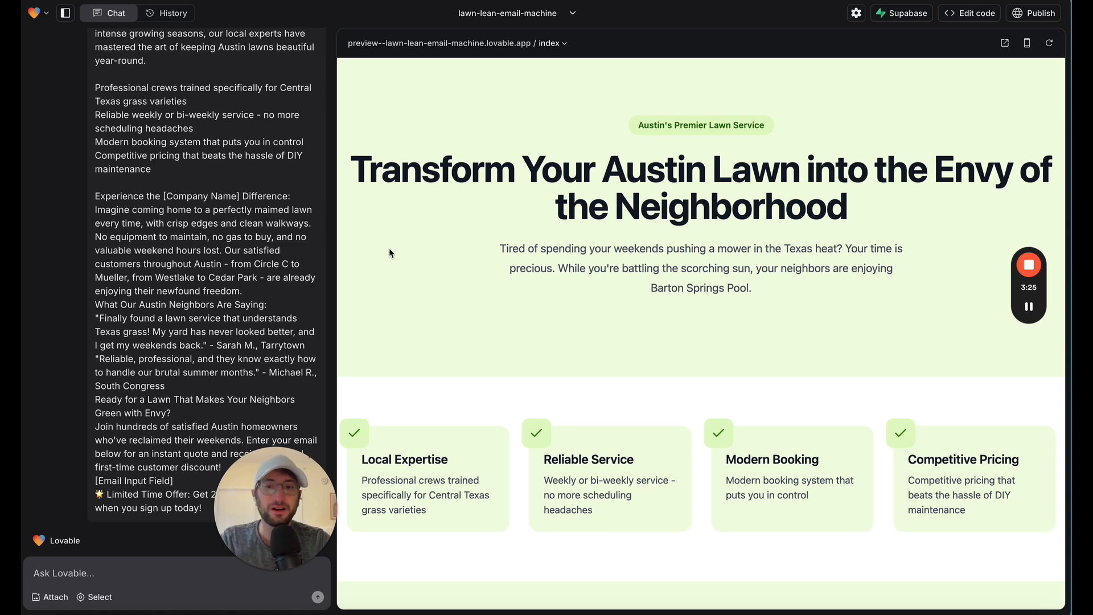
scroll(404, 258, down, 5)
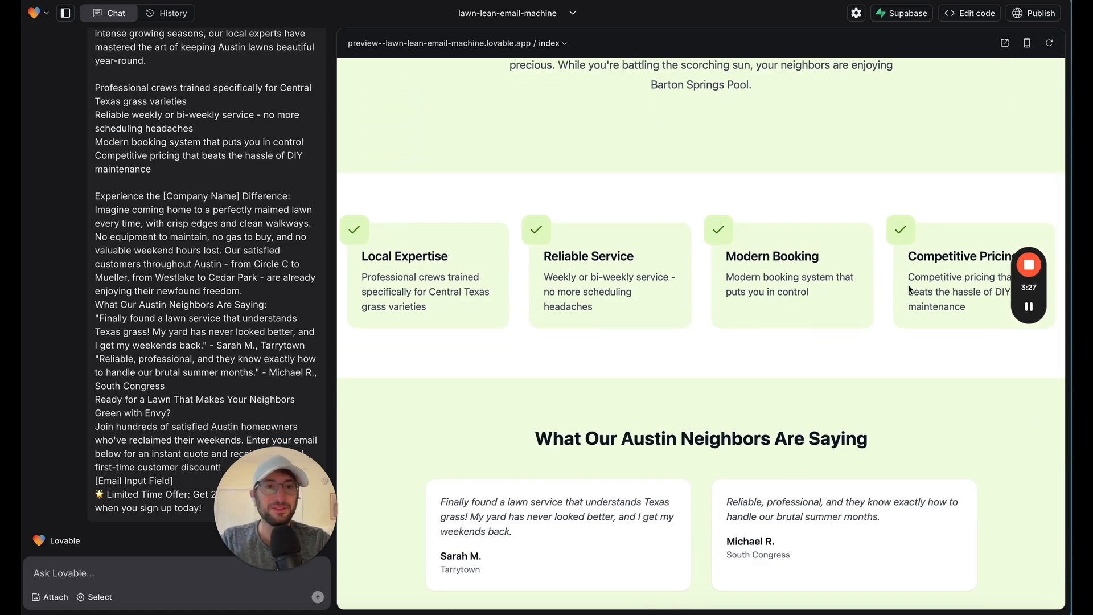
scroll(676, 276, down, 5)
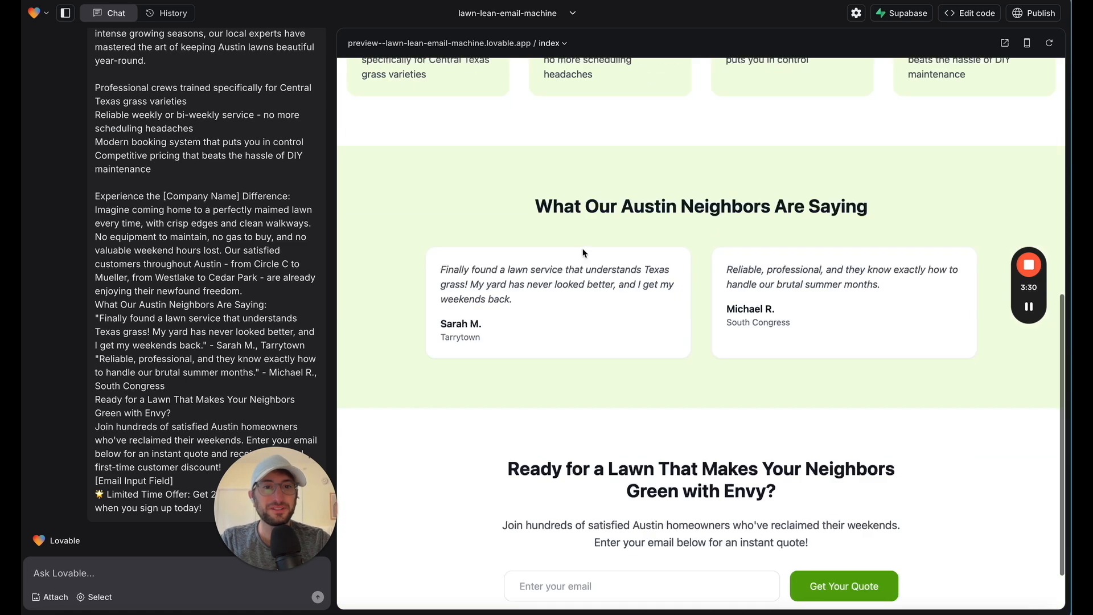
scroll(700, 342, down, 1)
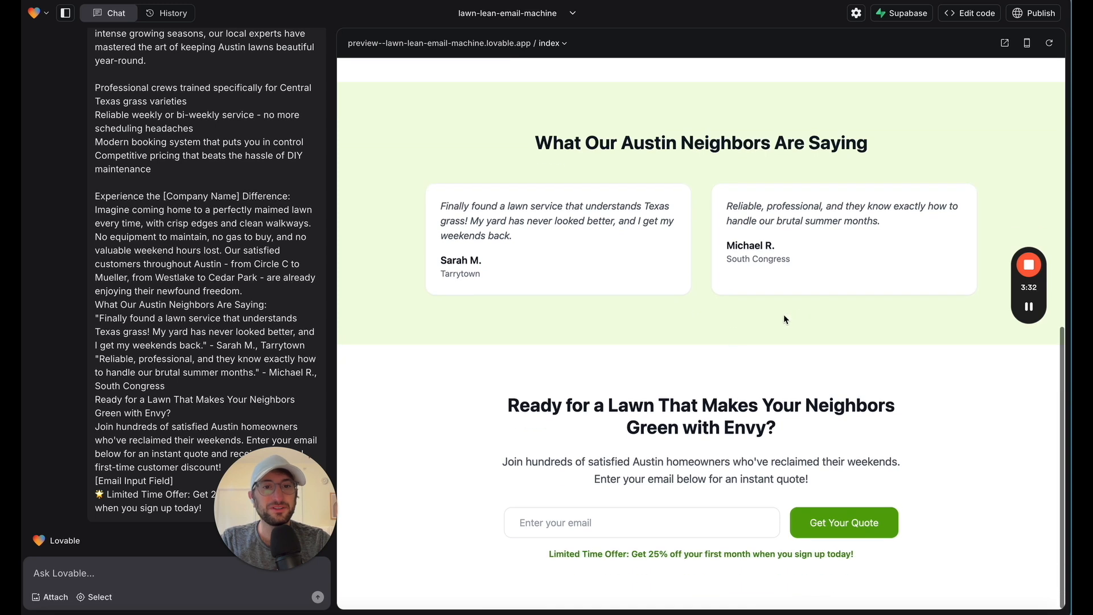
click(637, 520)
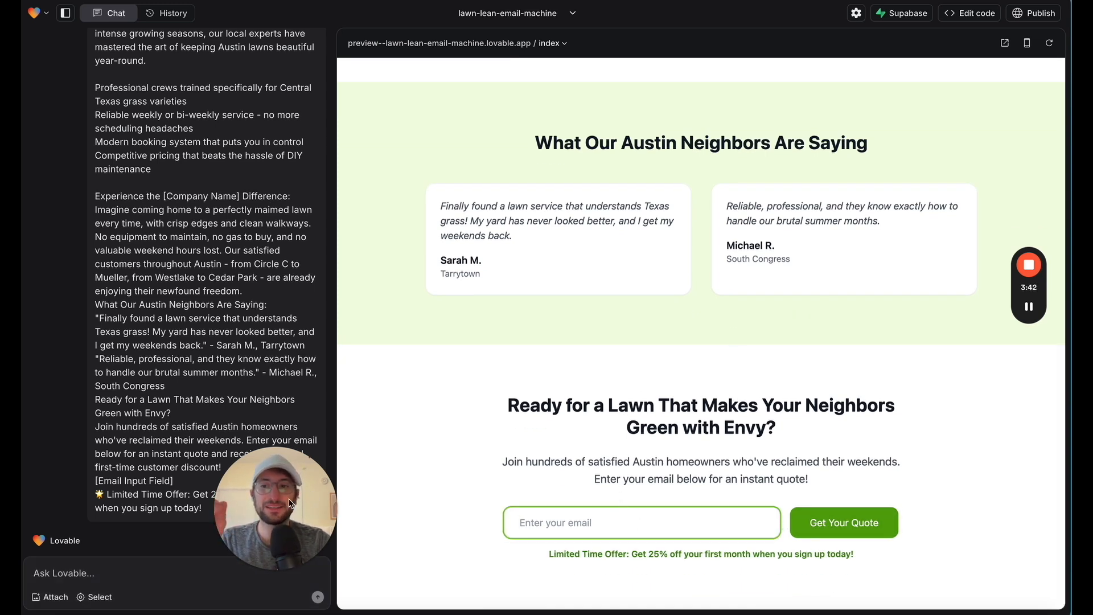
drag(257, 511, 402, 450)
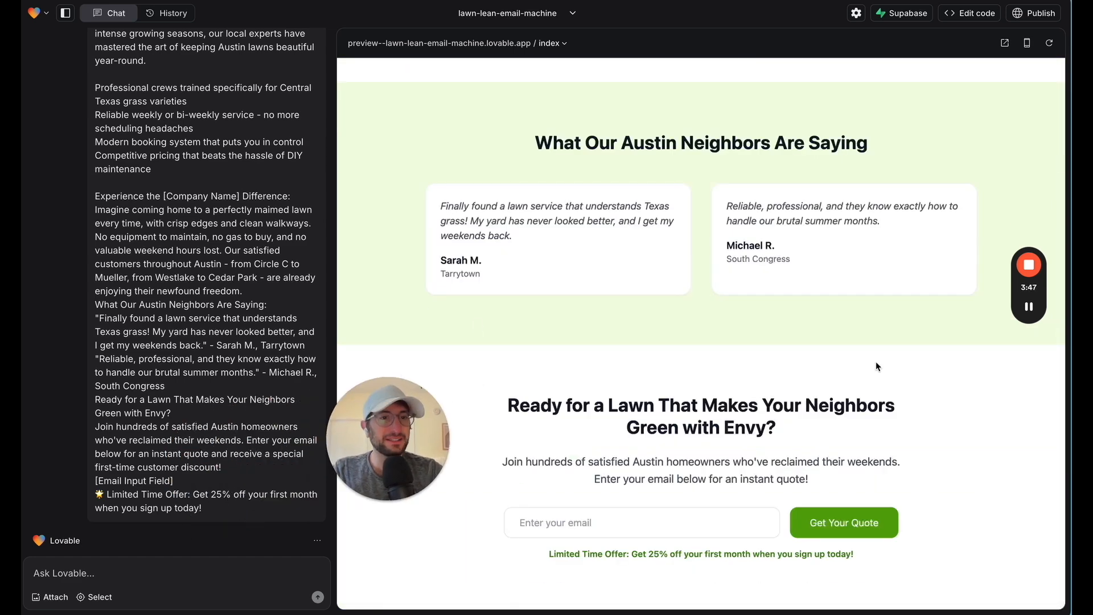
Start a change request to Lovable with the paragraph "I also want the CTA email capture to be in the header."
click(162, 569)
text(I also want the CT)
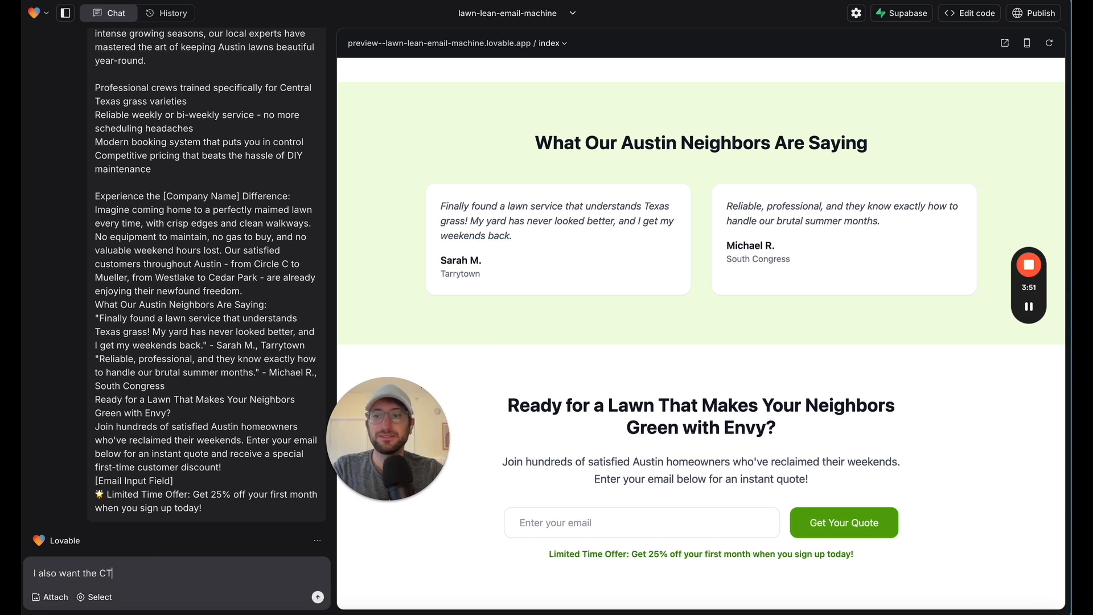
text(A email )
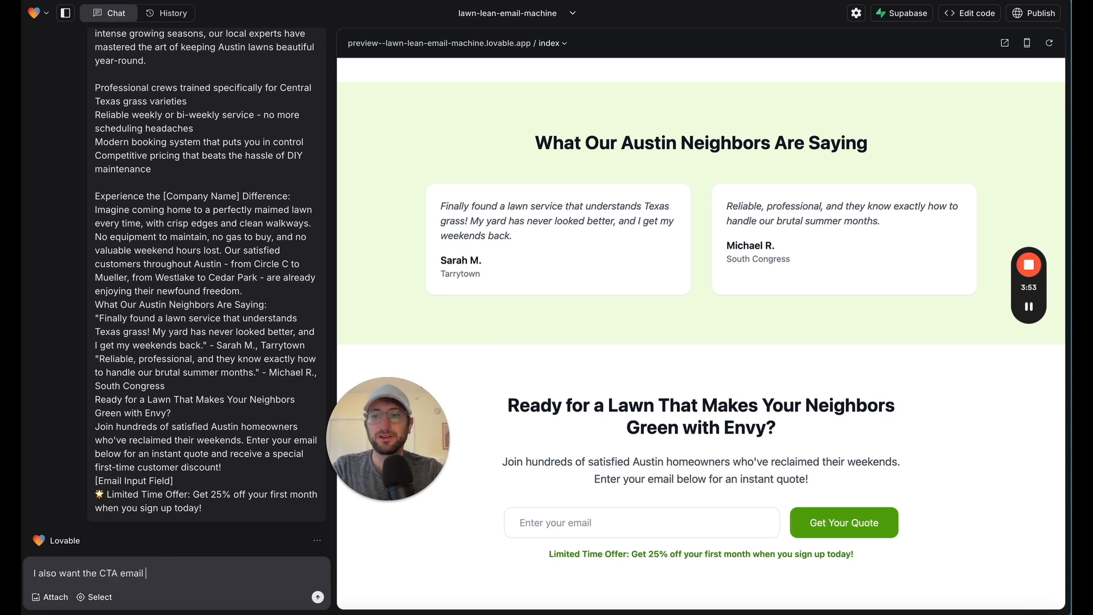
text(capture to be in th)
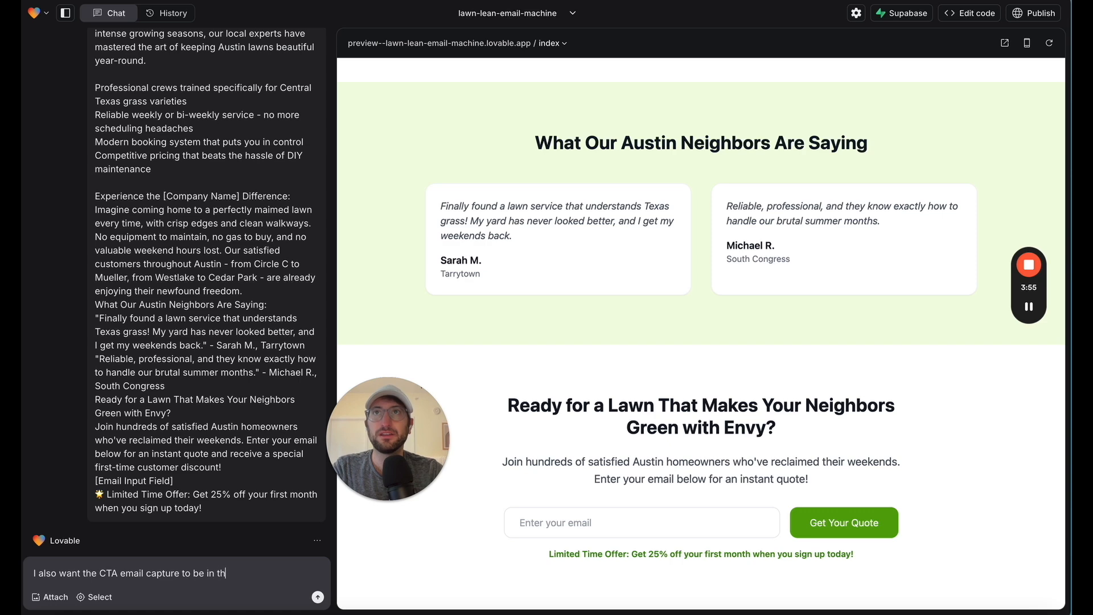
text(e header.)
key(shift+Return)
key(shift+Return)
Add a second paragraph to the request: "I also want a company name / logo on the top."
text(I also want)
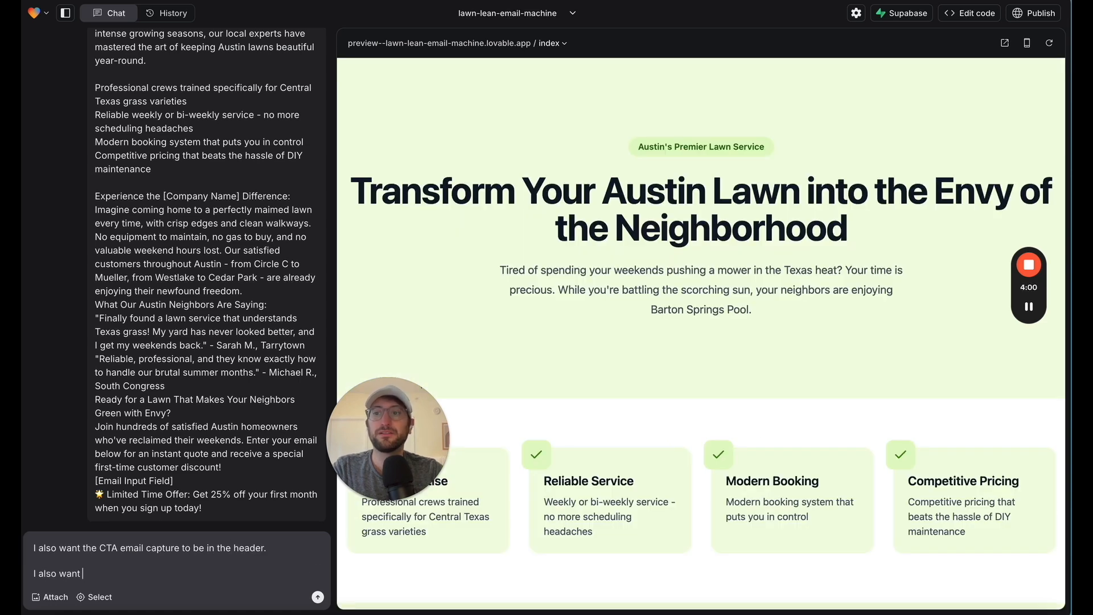
text( a company name )
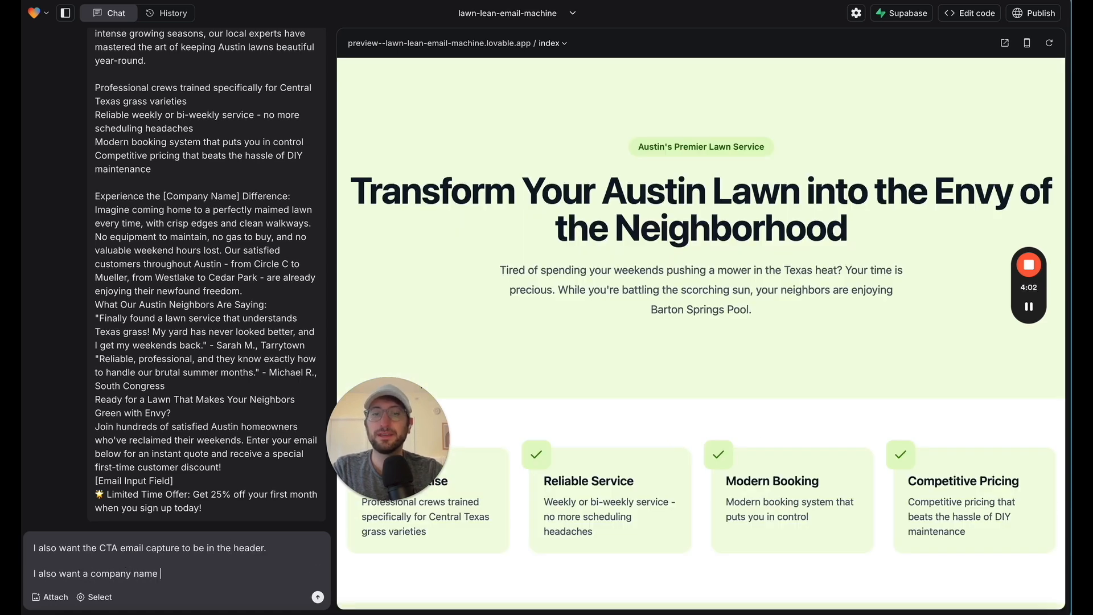
text(/ logo )
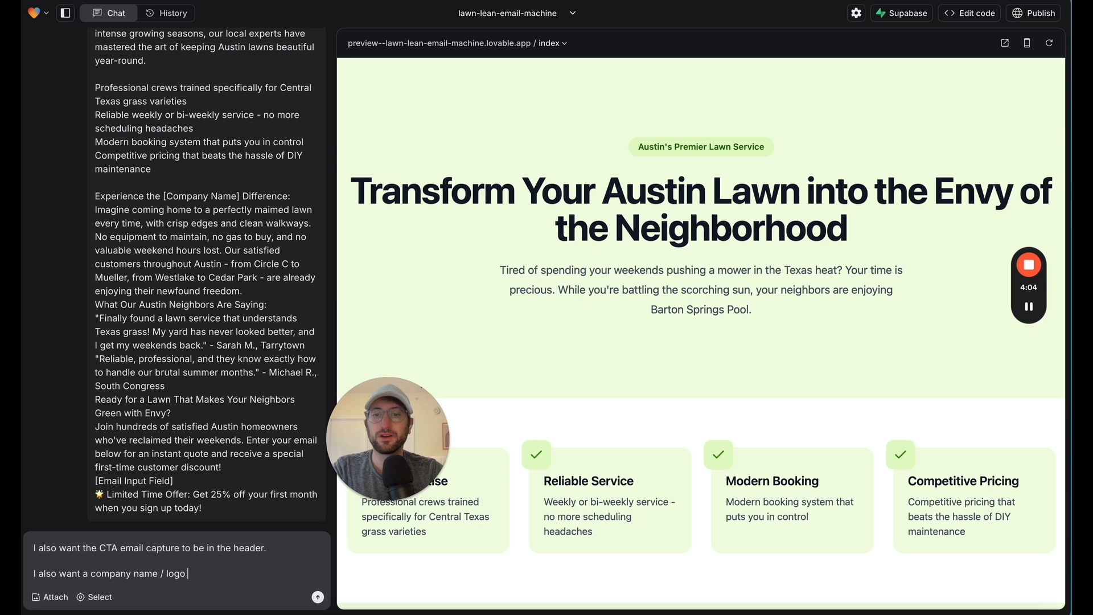
text(on the top.)
key(shift+Return)
key(shift+Return)
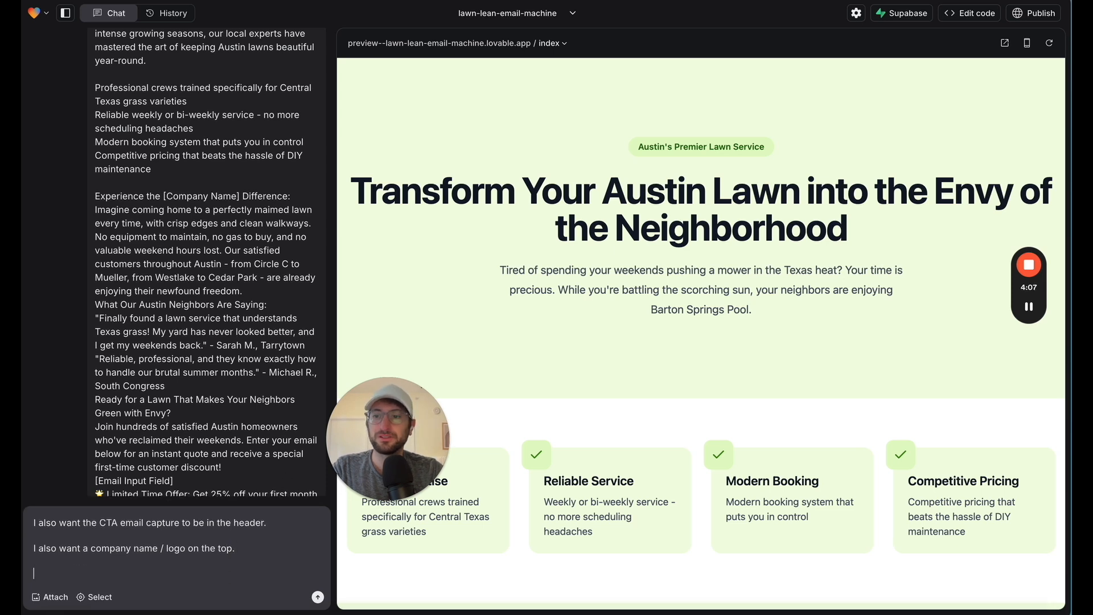
Add "Let's also make the entire site pop more and in general look better and convert at a higher rate." and send the request
text(Let's also make the en)
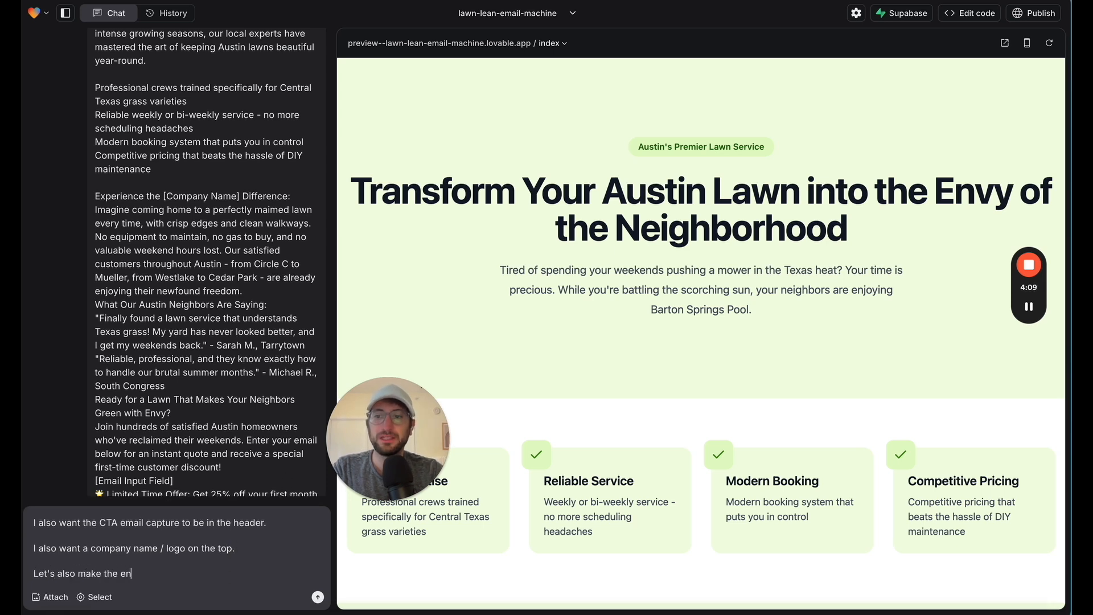
text(tire site pop mor)
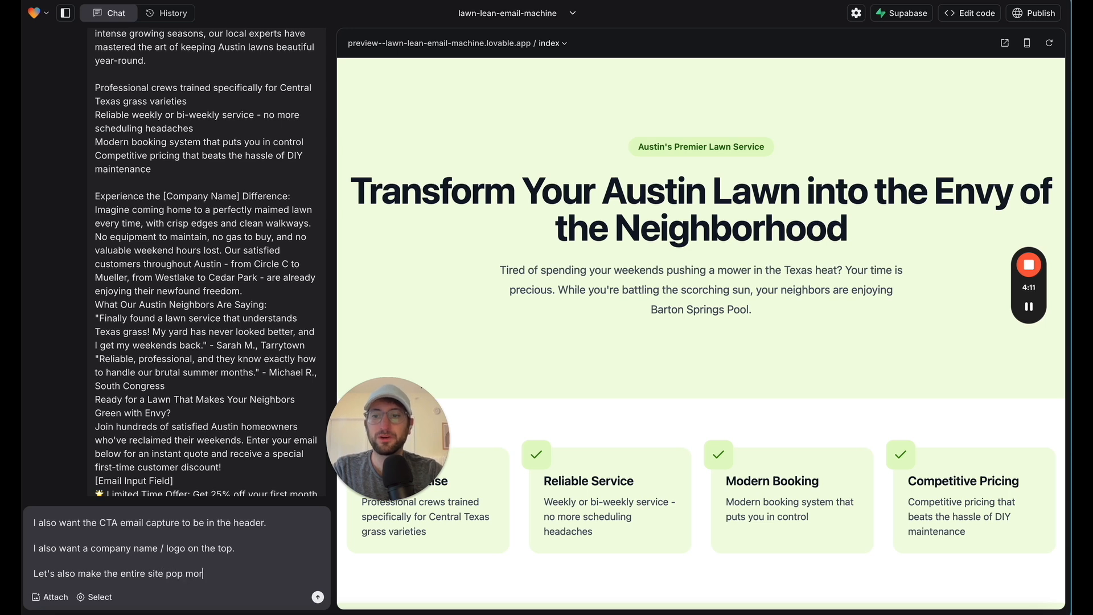
text(e and in )
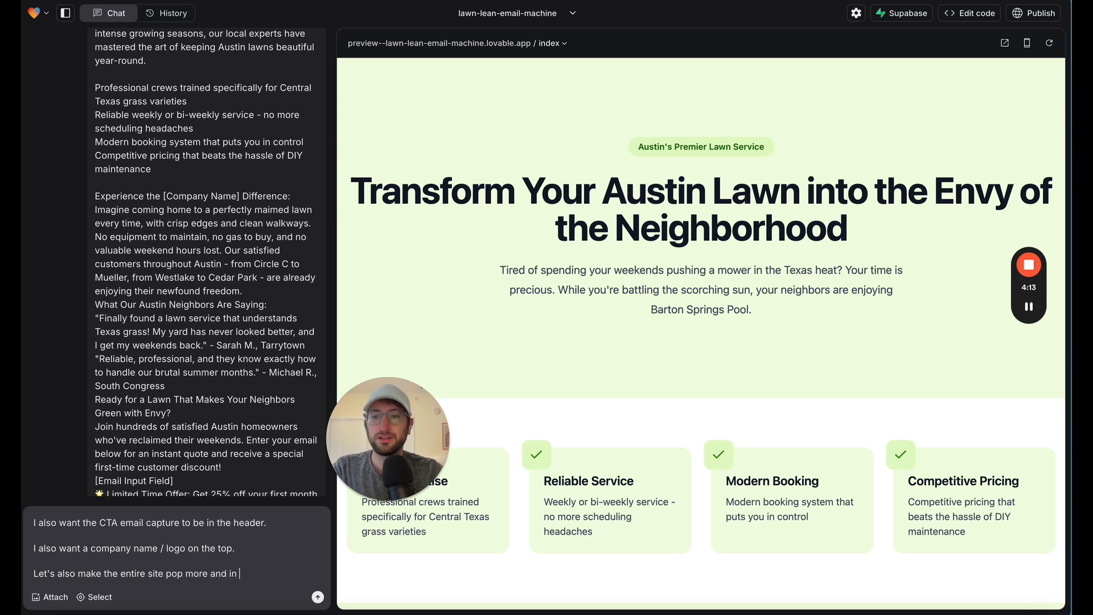
text(general look bette)
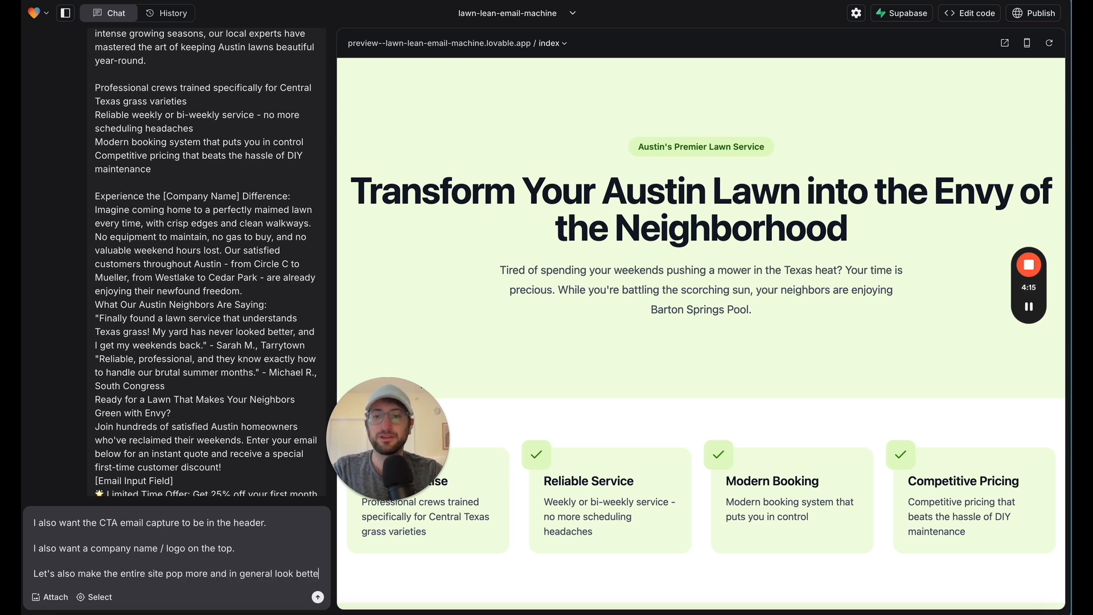
text(r and convert at a)
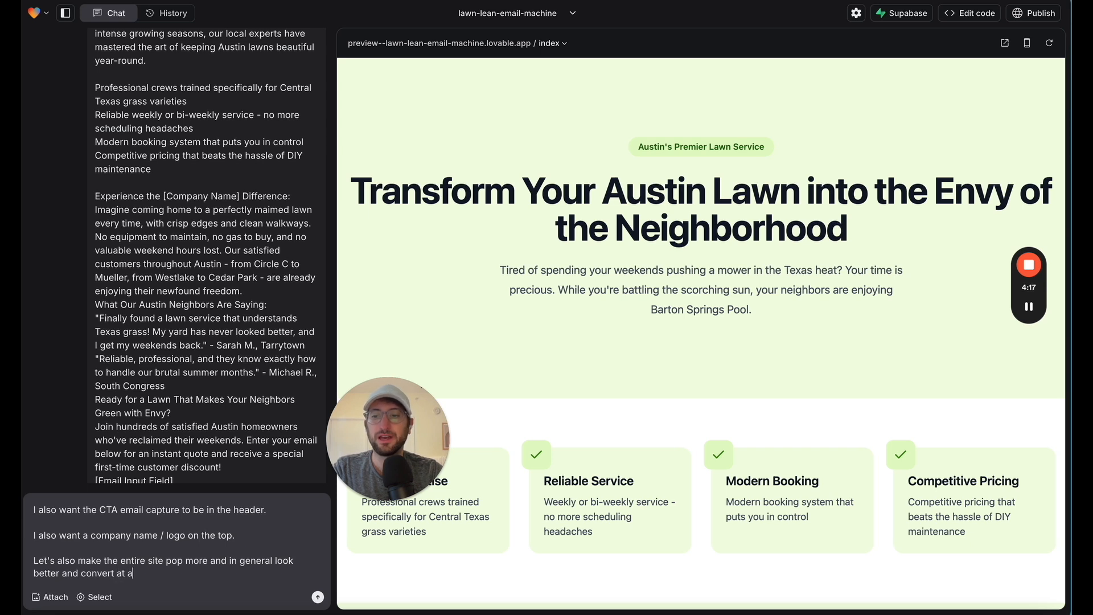
text( higher rate.)
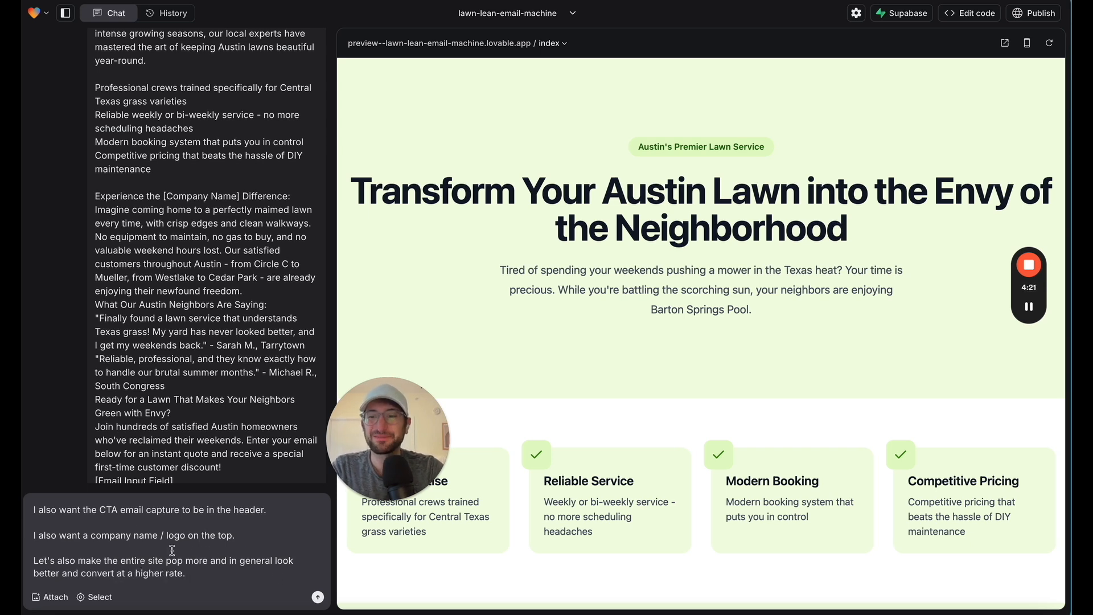
click(318, 597)
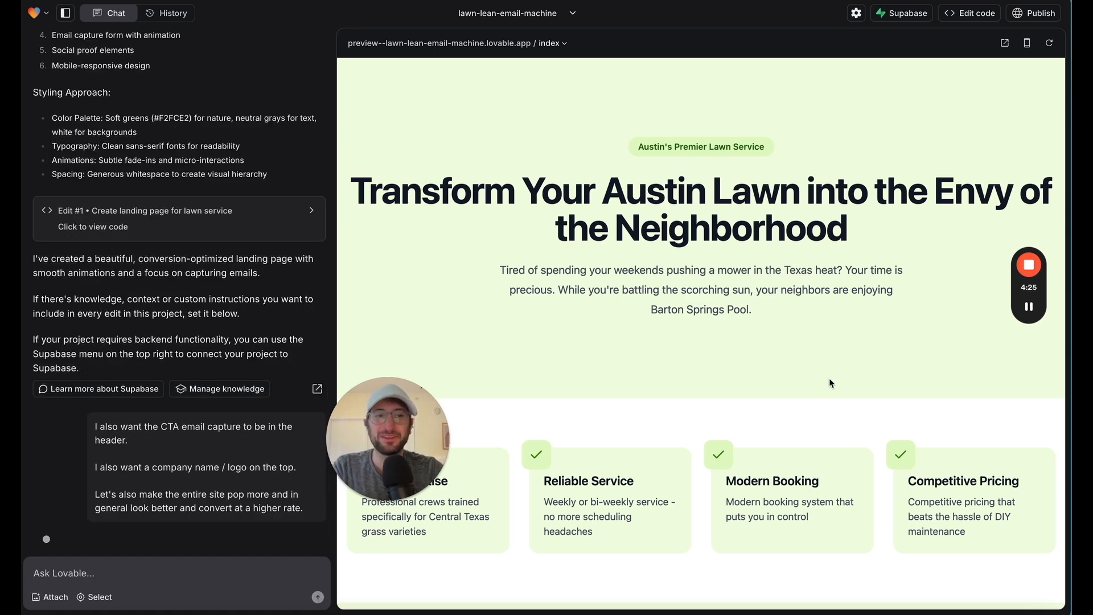
Examine the updated landing page, including the header's logo and email capture, the hero, the testimonials and the closing form
mouse_move(1029, 320)
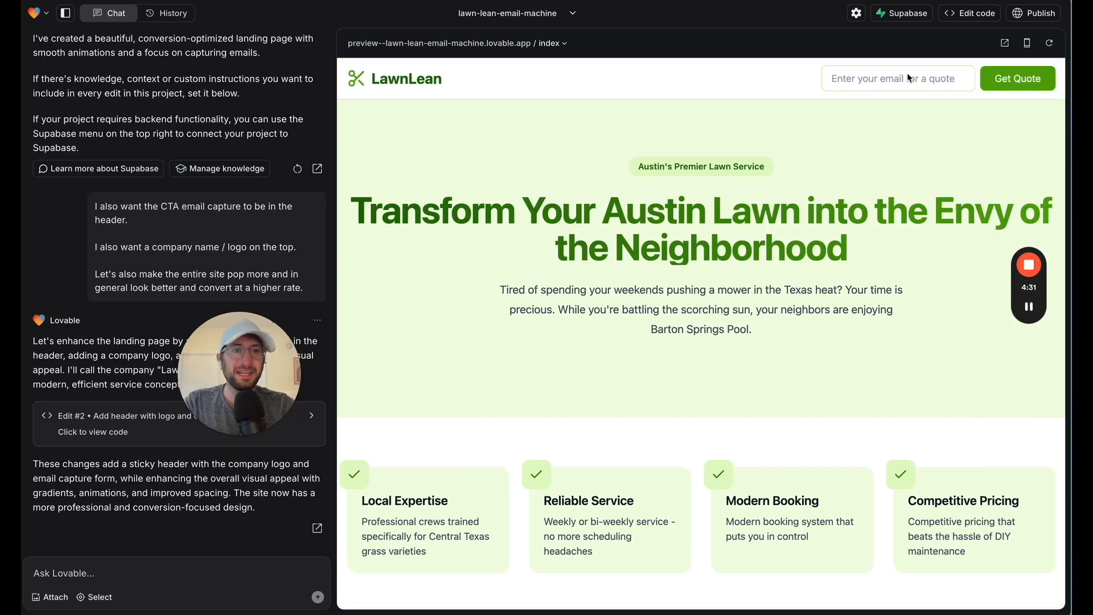
scroll(786, 185, down, 4)
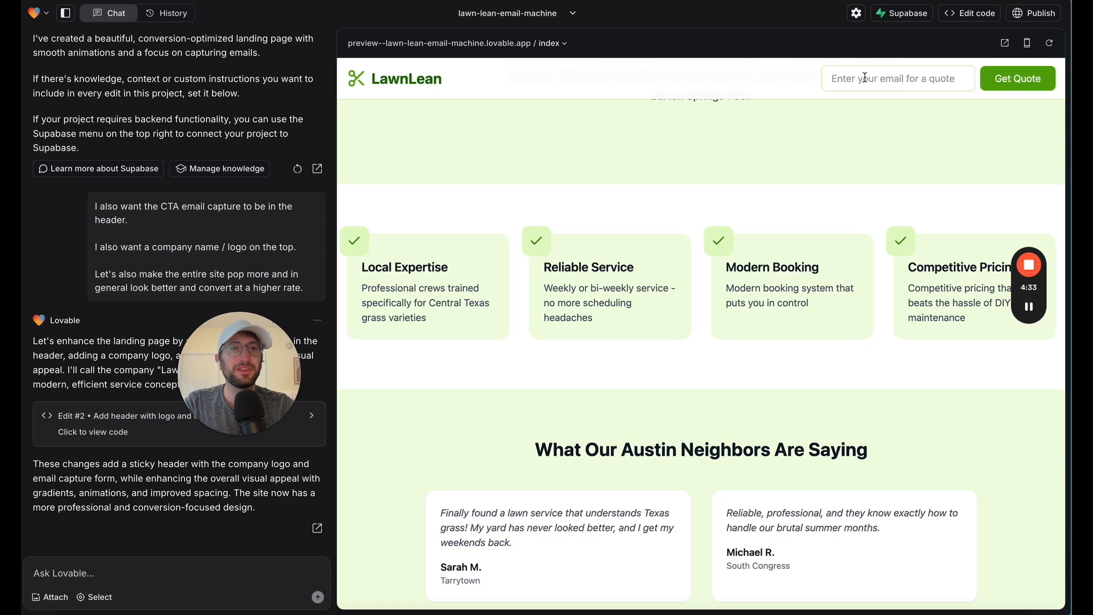
scroll(717, 173, up, 4)
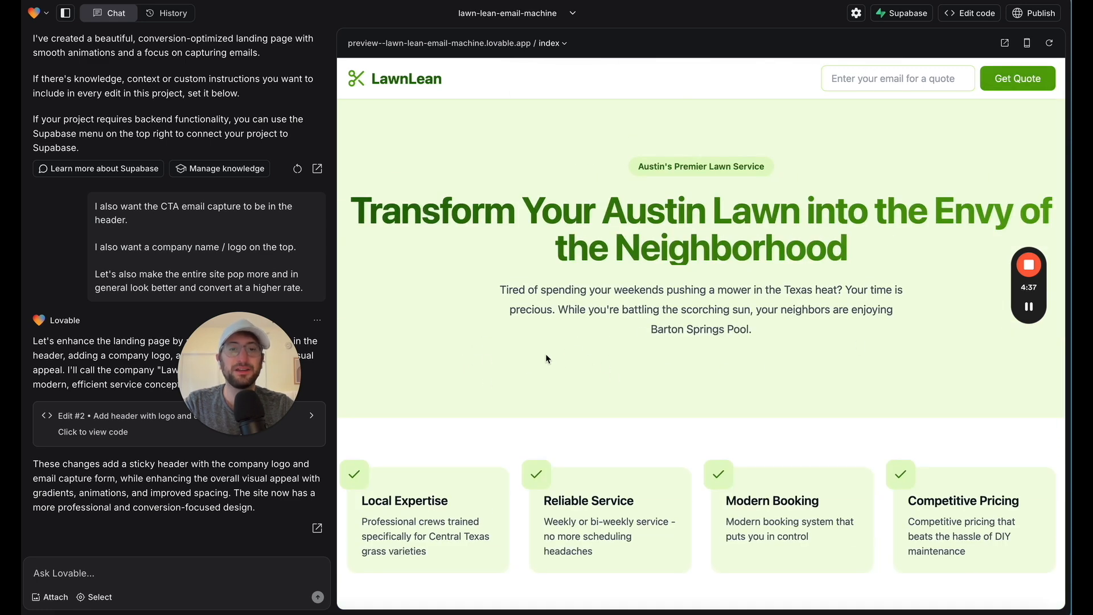
scroll(763, 360, down, 10)
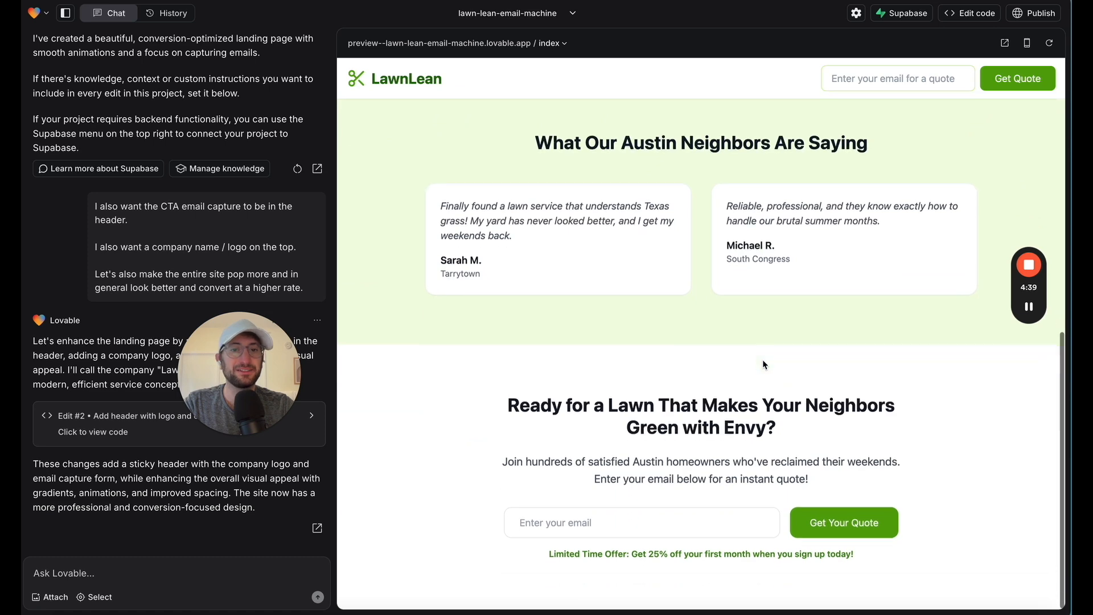
scroll(569, 256, up, 10)
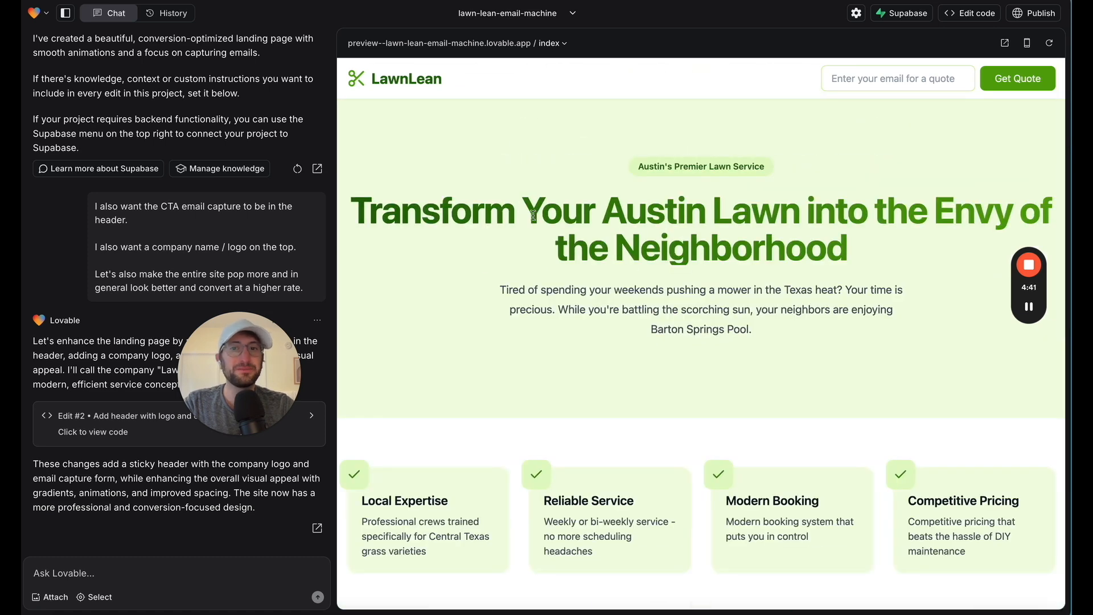
scroll(584, 250, down, 5)
scroll(381, 109, up, 5)
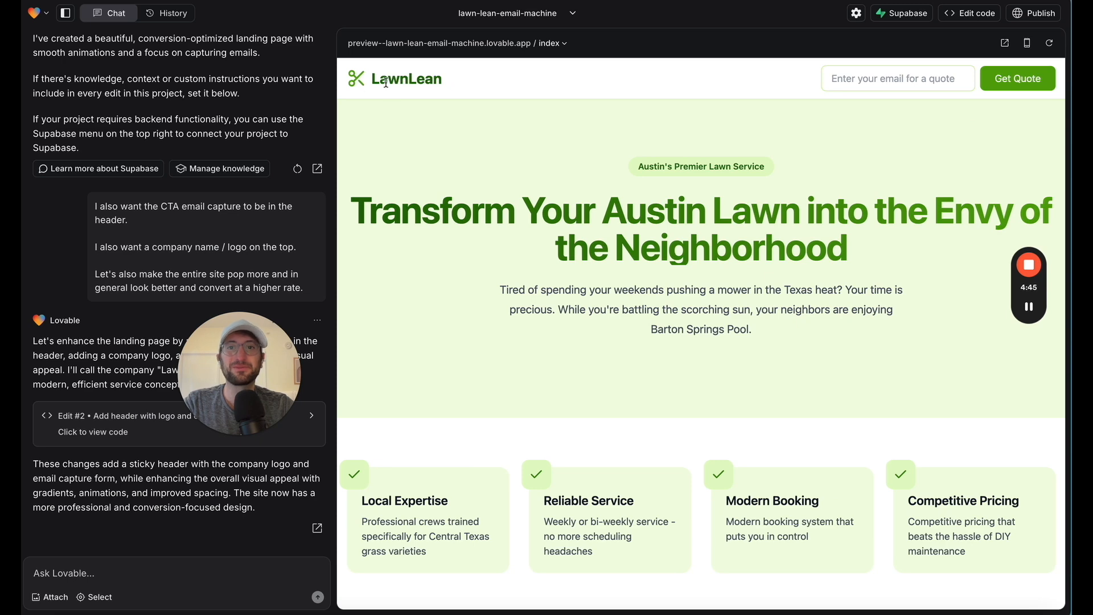
drag(385, 83, 447, 87)
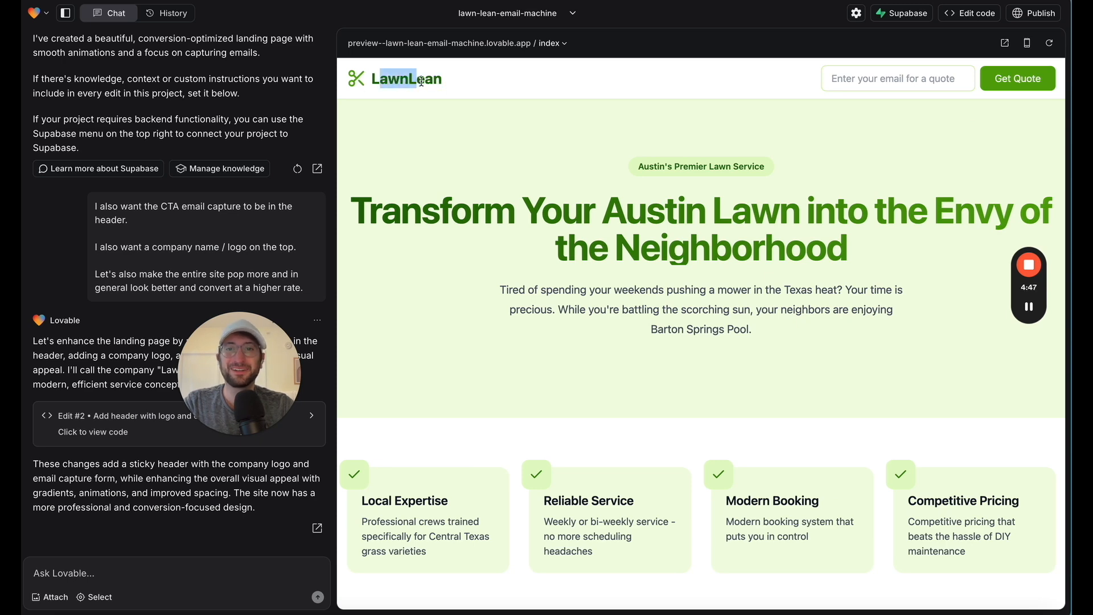
scroll(500, 131, down, 10)
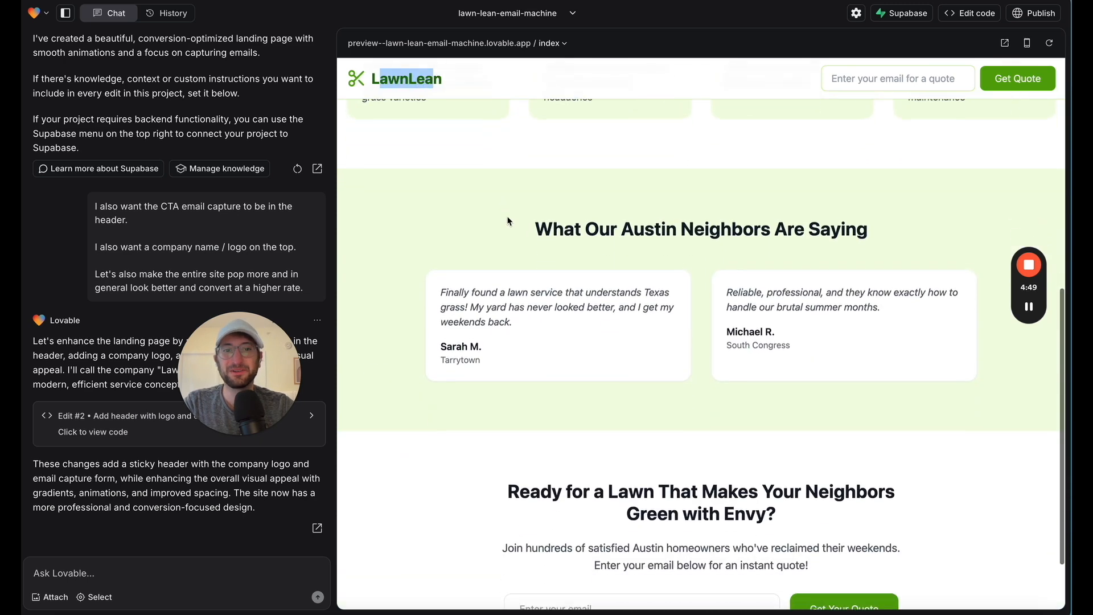
scroll(559, 251, up, 10)
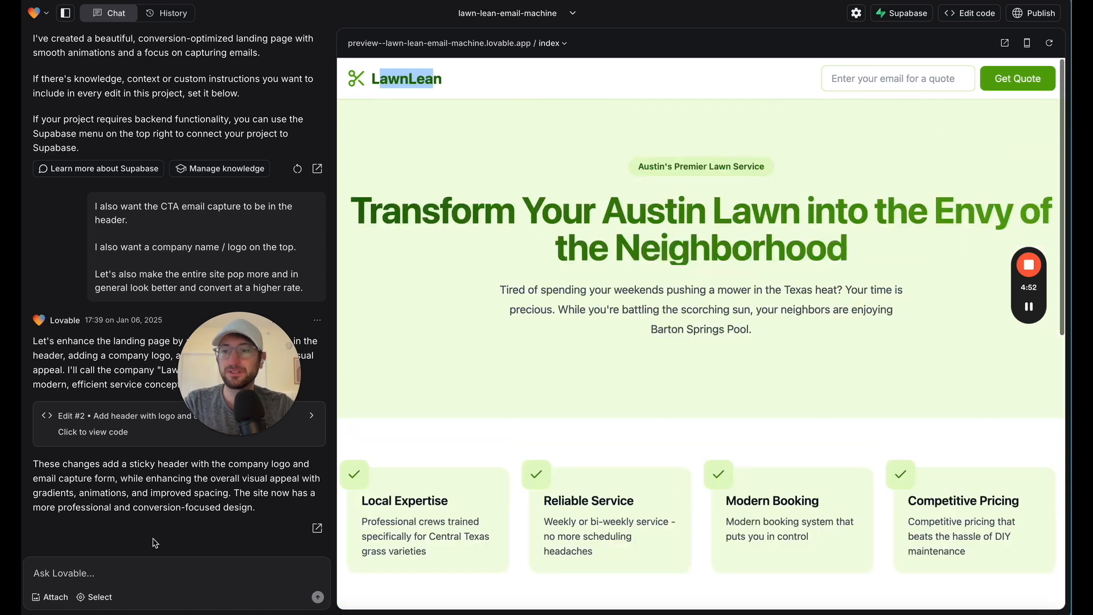
Start a new request with the paragraph "Now please add a large email capture on the top section (underneath the subheader)."
click(150, 573)
text(Now please add a large email capture on the top section ()
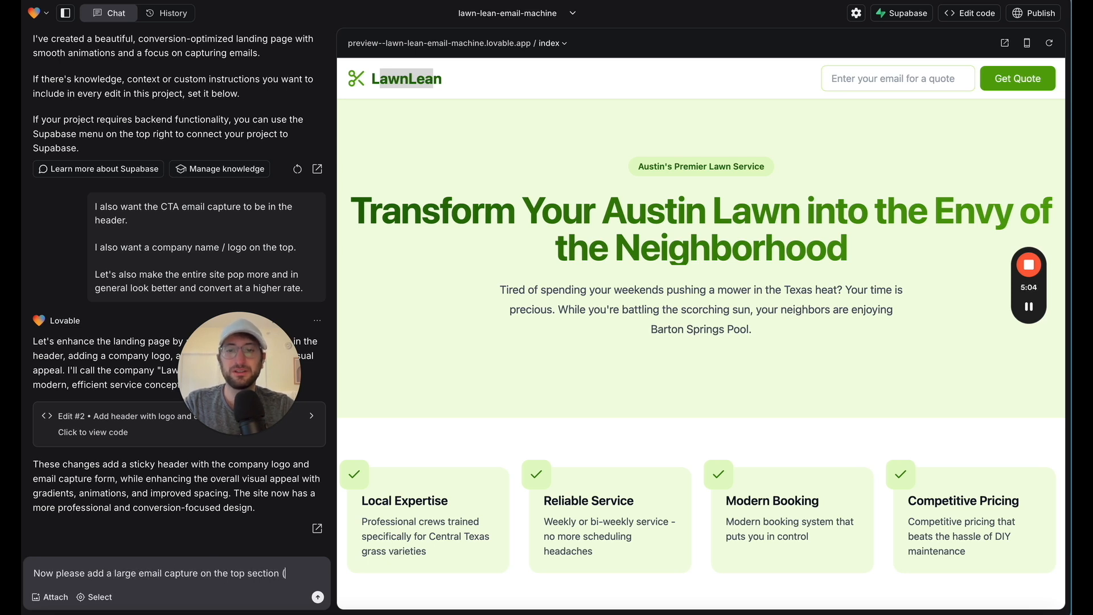
text(eath the subheader)
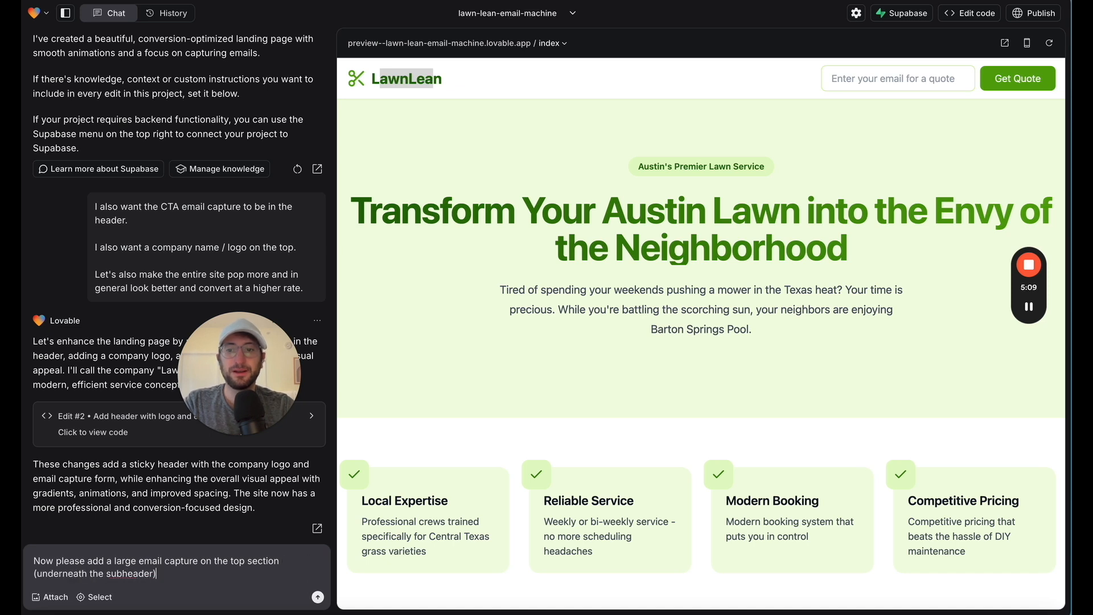
text(.)
key(shift+Return)
key(shift+Return)
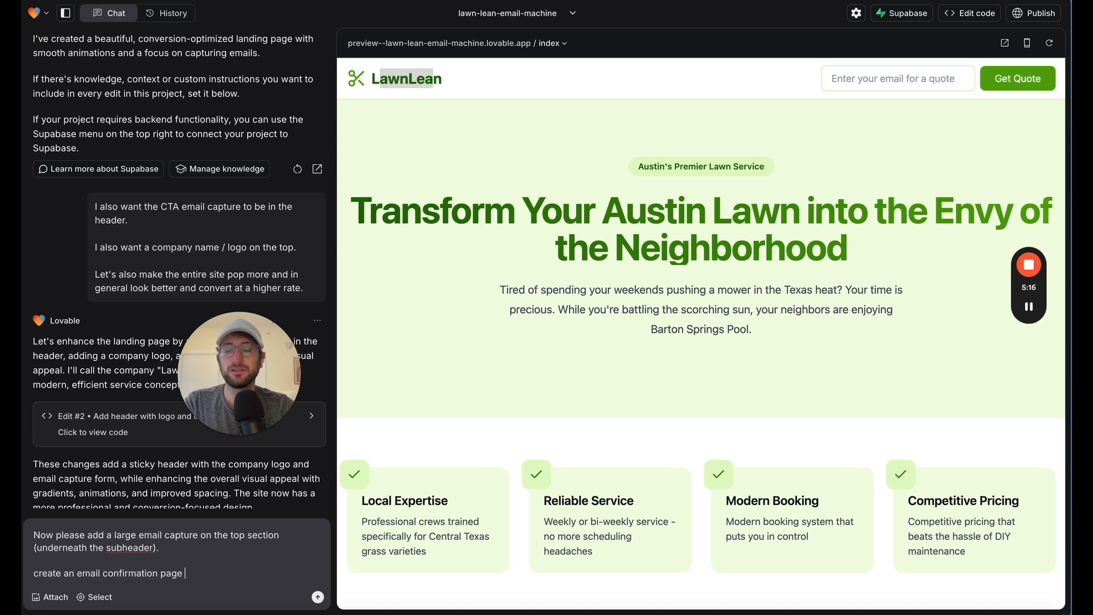
Add to the request an email confirmation page users reach after entering their email, saying "we will get back to you ASAP", and send it
text(d the user to after ente)
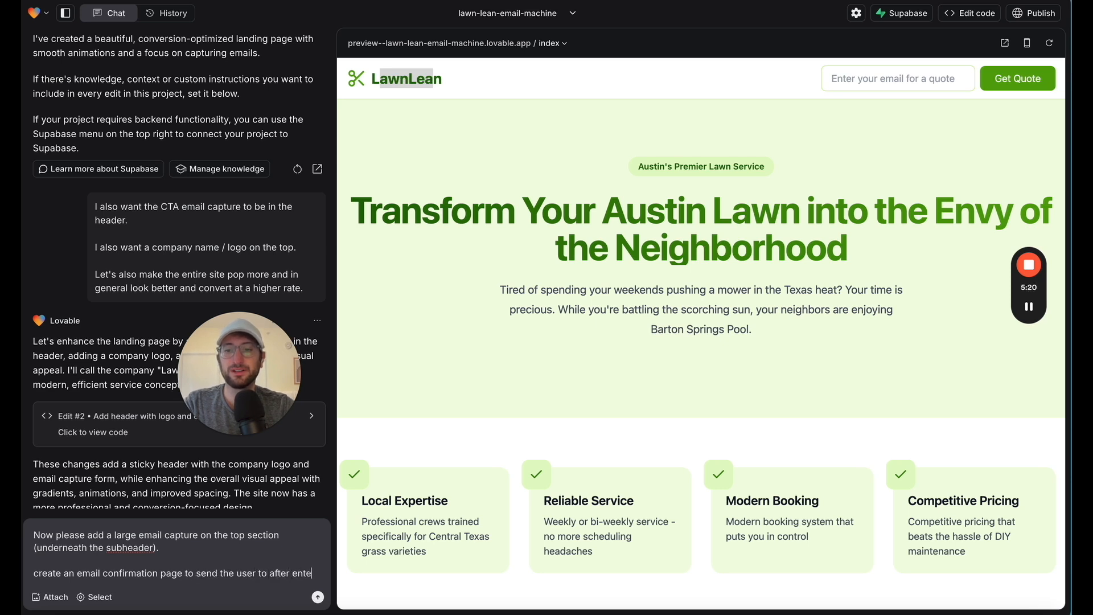
text(ring their email. That pa)
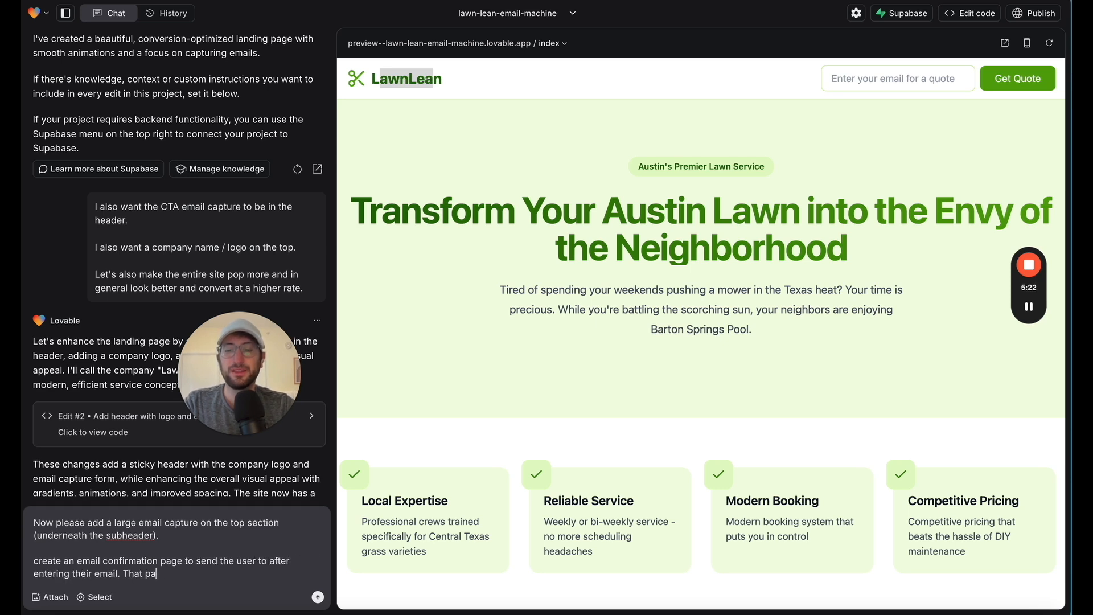
text(ge can)
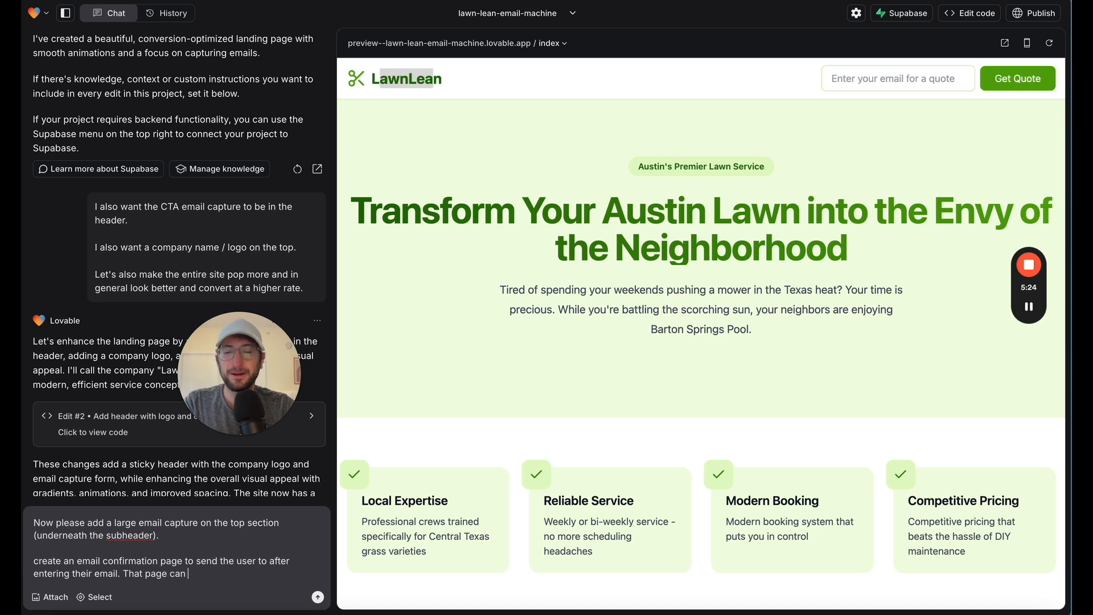
text( say )
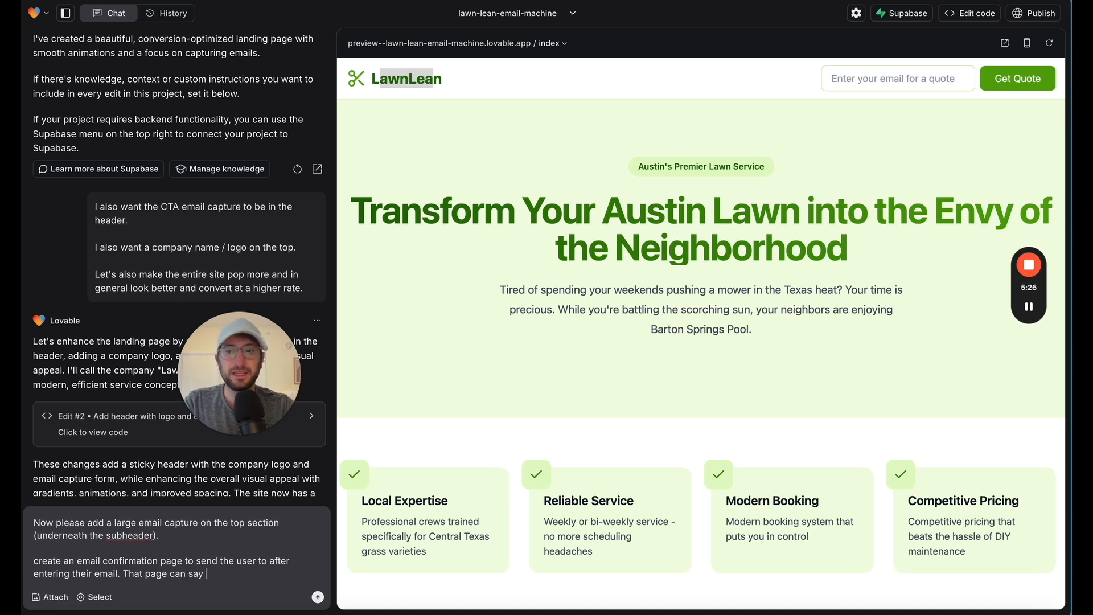
text(that we will get back to y)
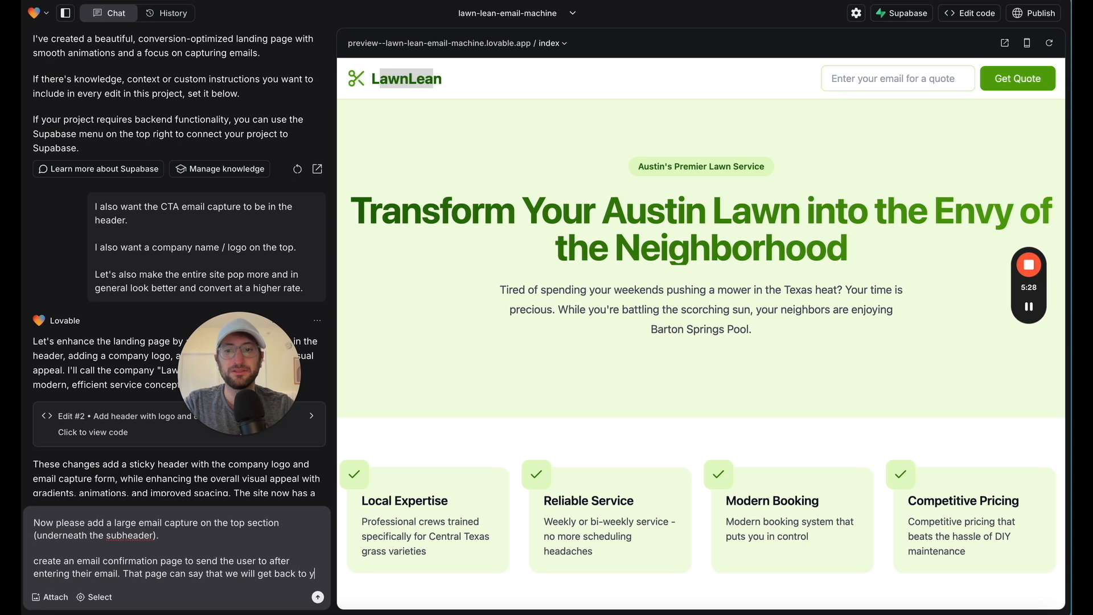
text(ou ASAP)
key(Return)
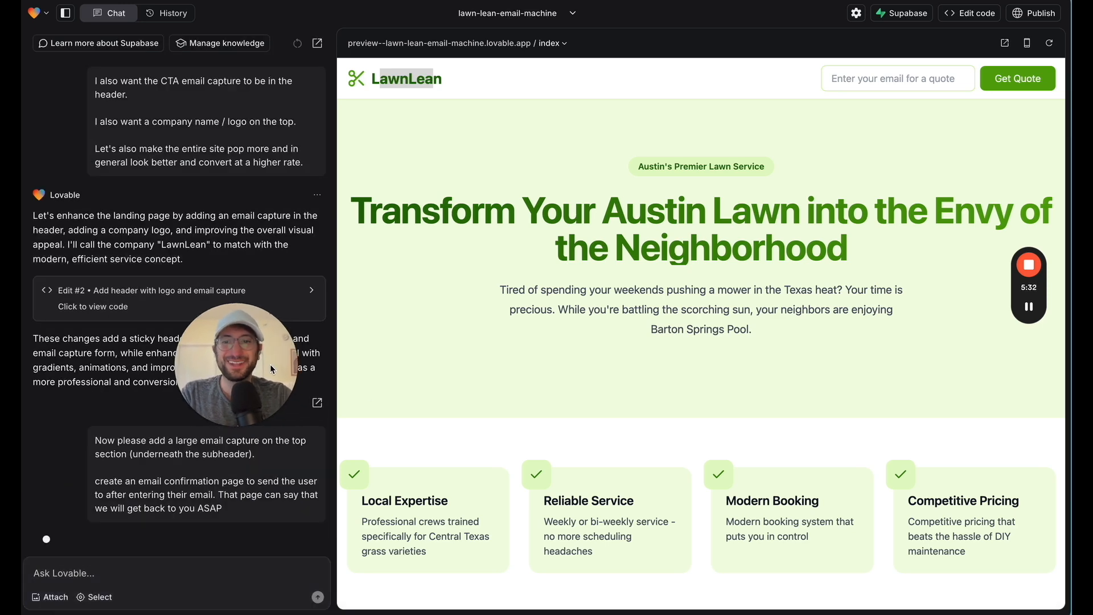
mouse_move(1035, 323)
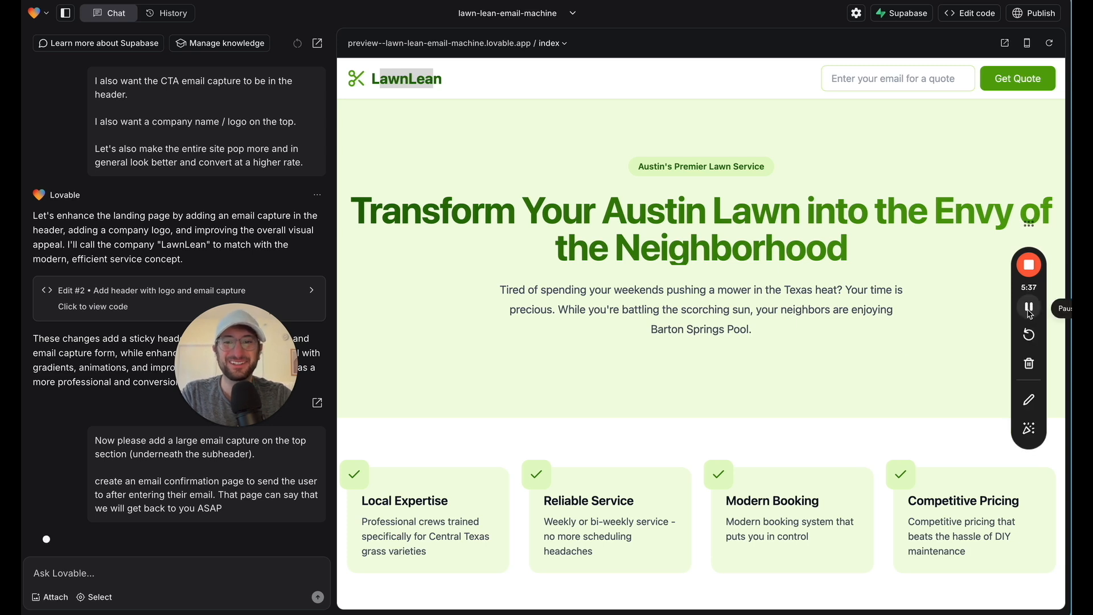
click(1029, 310)
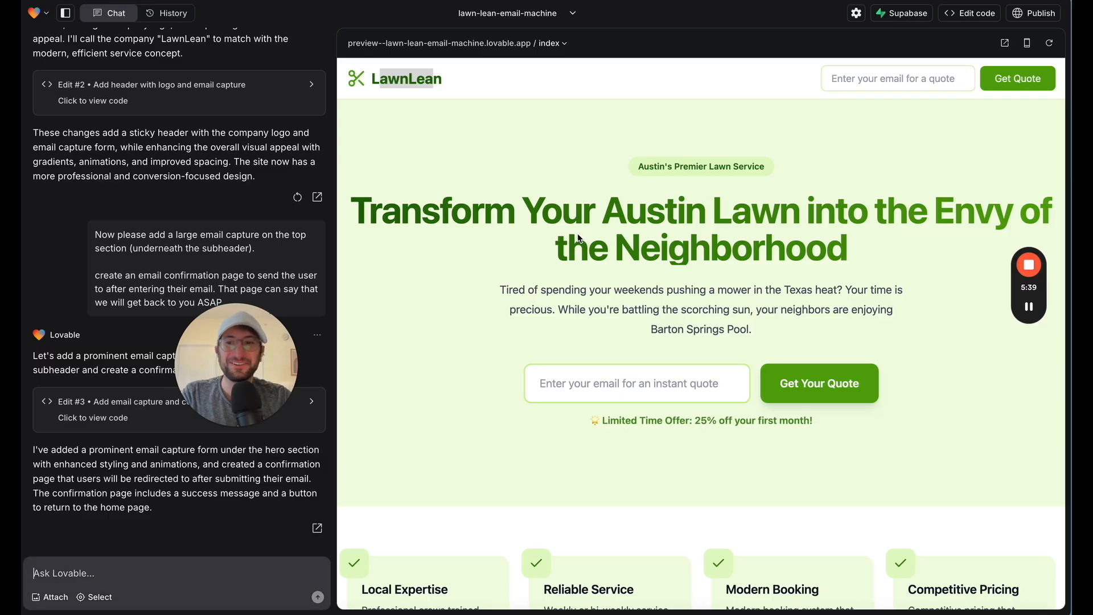
Reload the landing page preview and examine the large email capture added beneath the hero's subheader
click(629, 384)
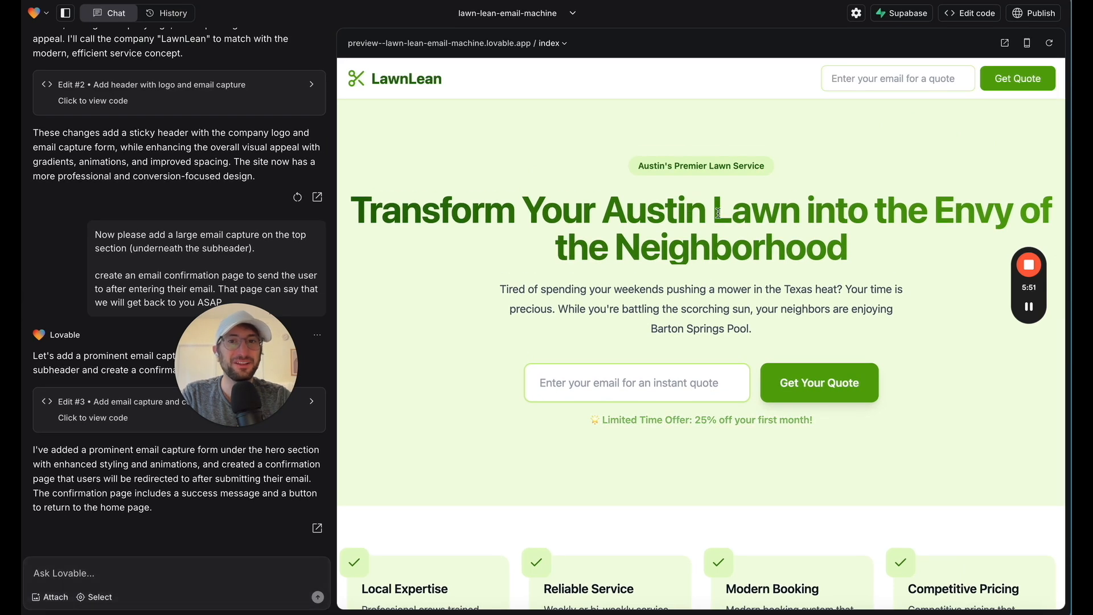
click(1048, 43)
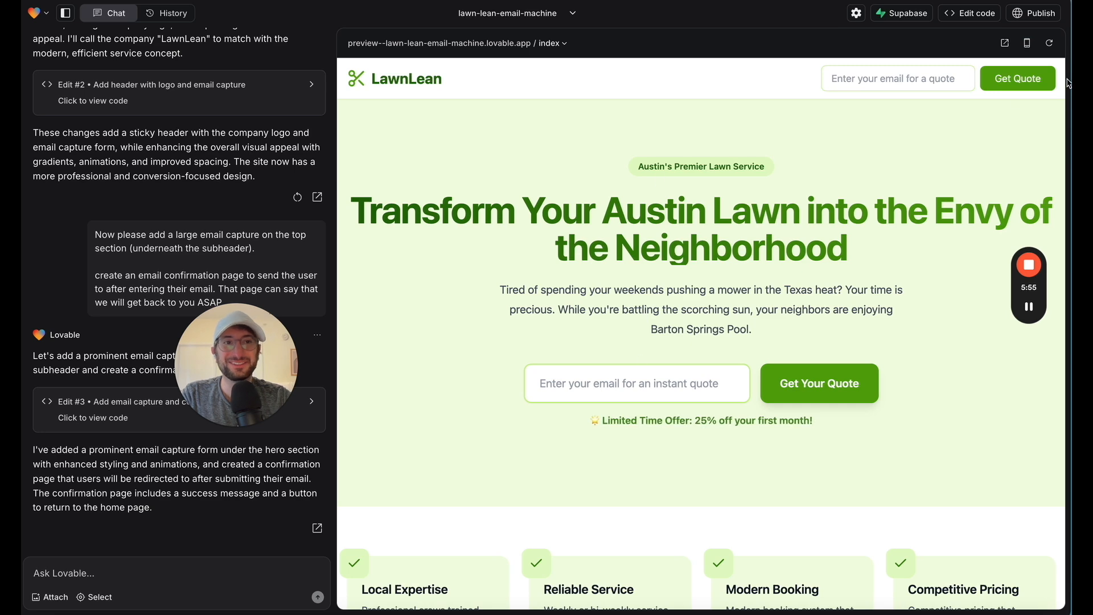
click(1049, 42)
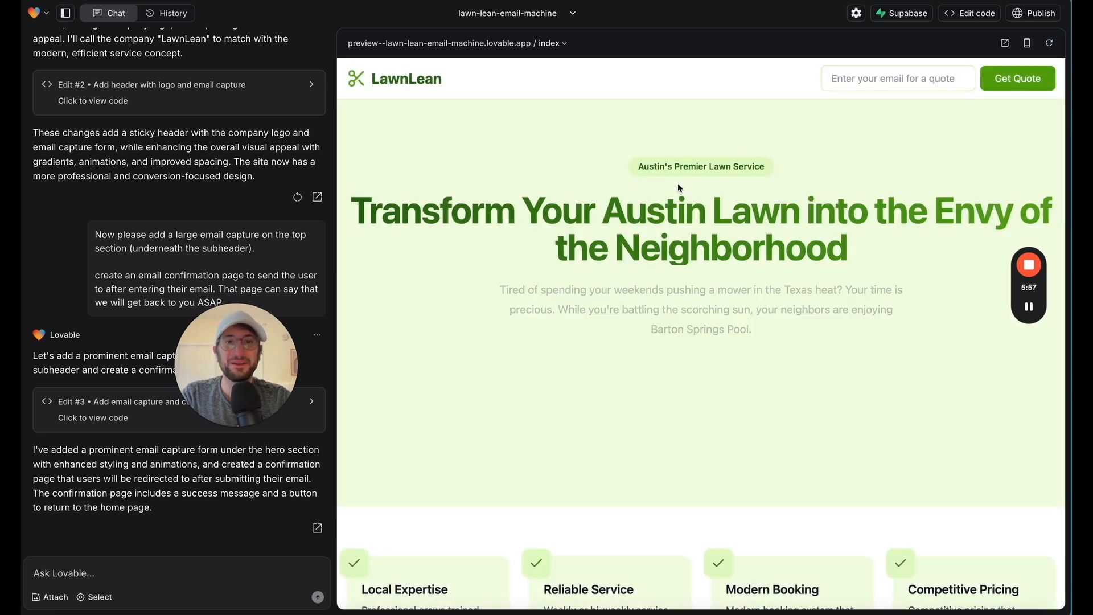
scroll(695, 359, down, 10)
scroll(706, 307, up, 10)
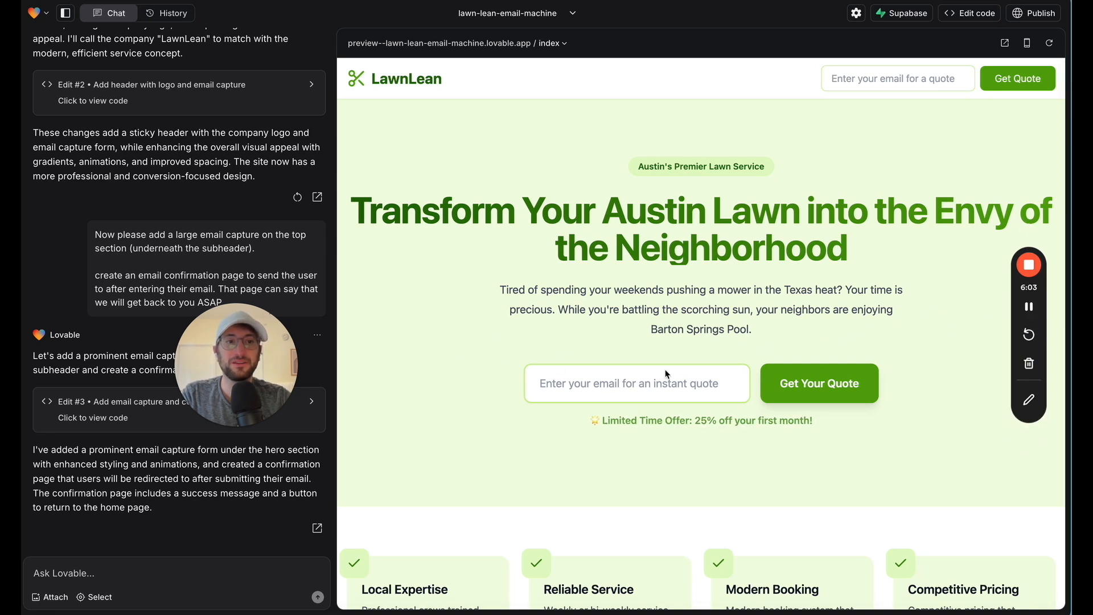
Submit a test email address through the hero's email capture and read the confirmation page's message
click(615, 378)
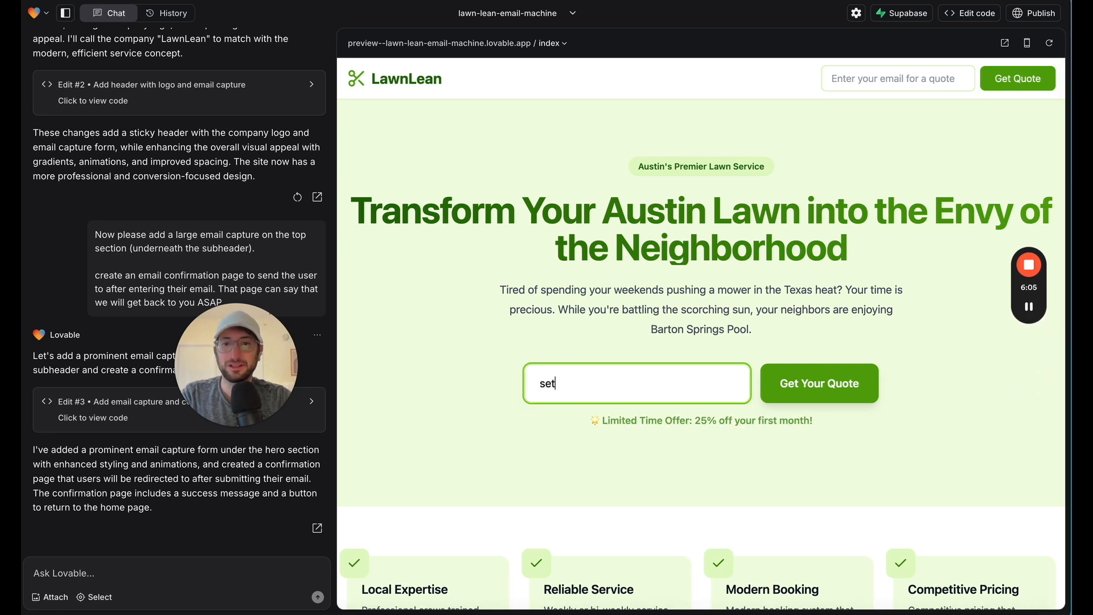
key(Return)
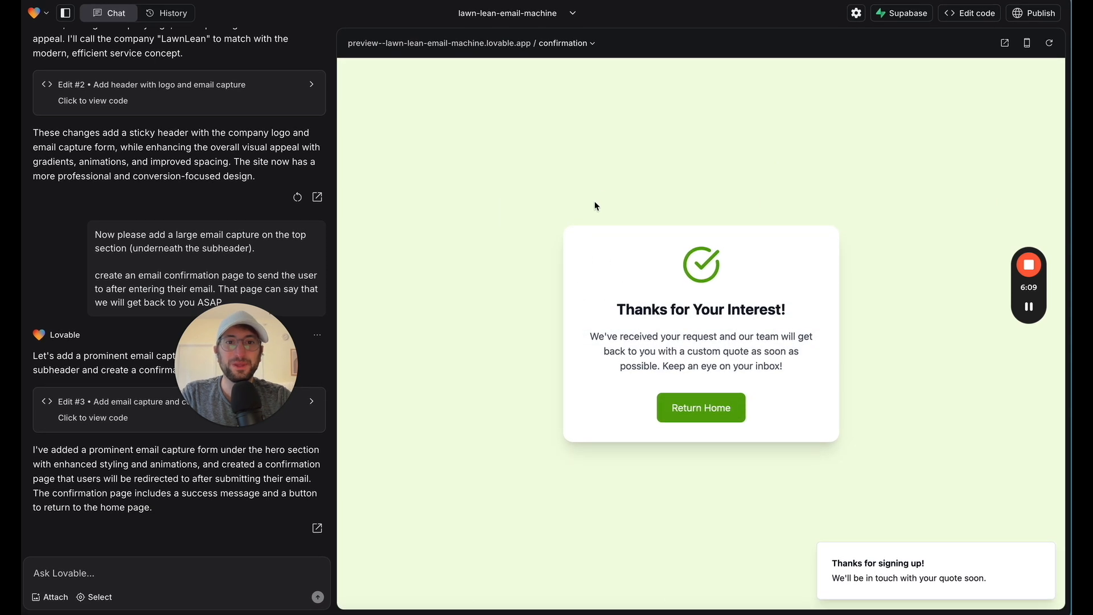
drag(617, 311, 795, 320)
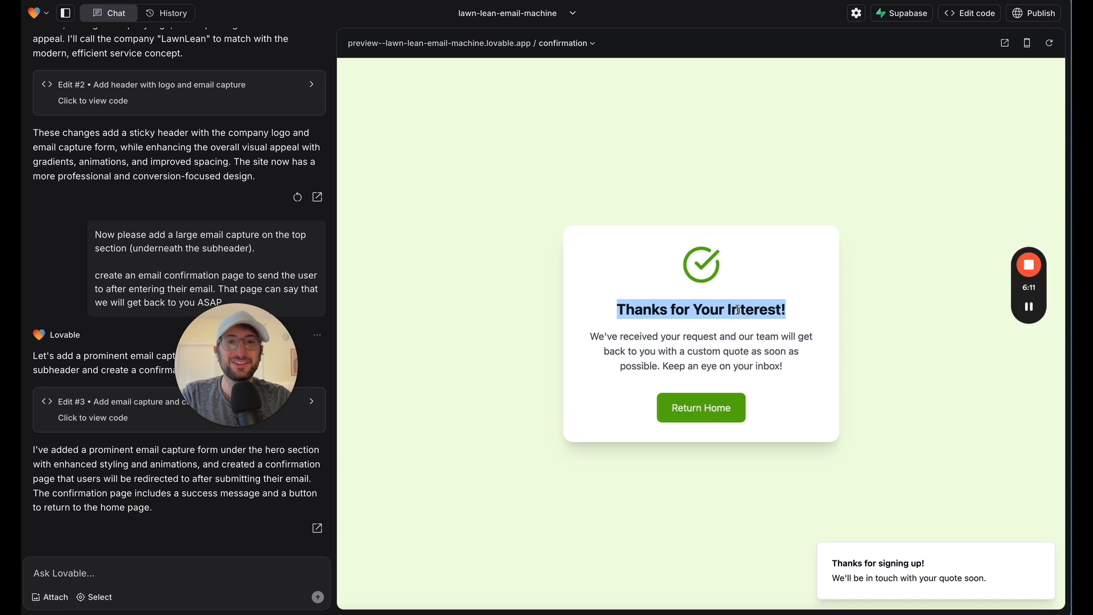
drag(681, 337, 679, 366)
Switch the preview between the Index and Confirmation pages to compare them, ending on Index
click(566, 44)
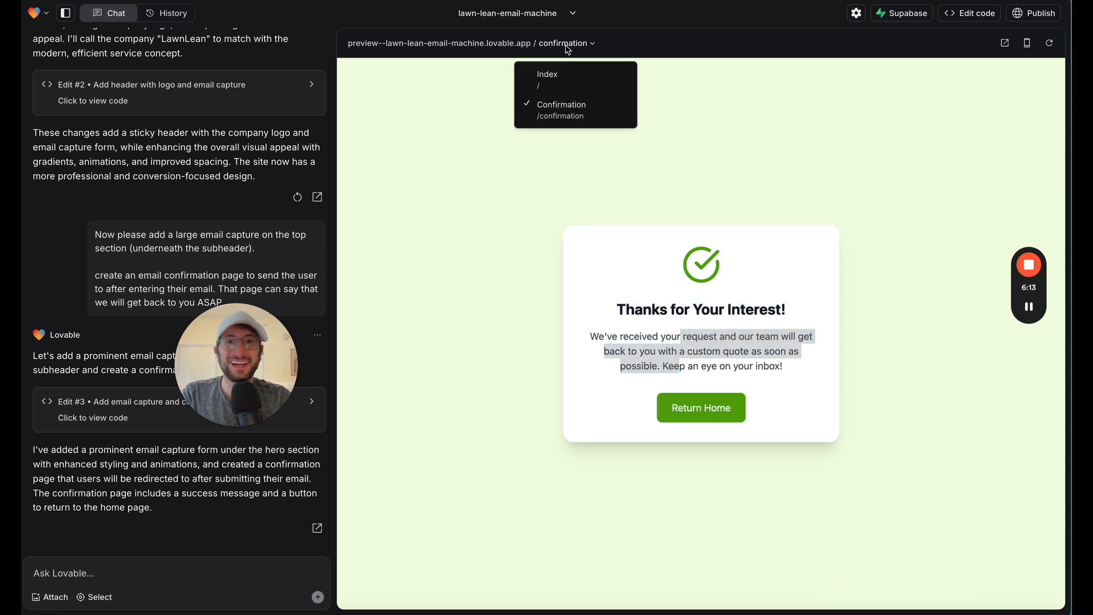
click(547, 76)
click(555, 47)
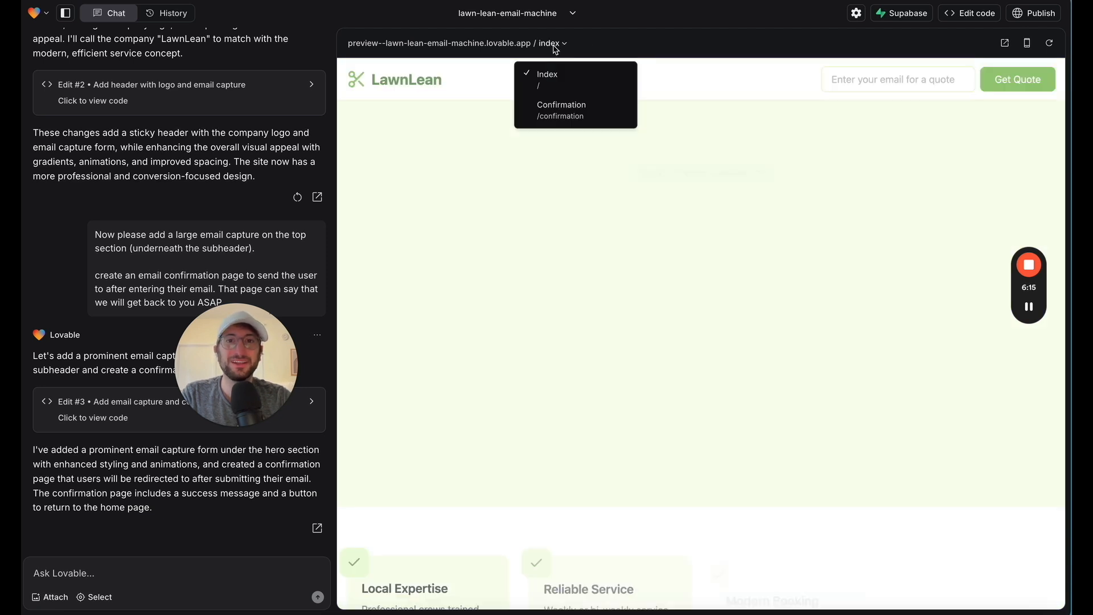
click(561, 109)
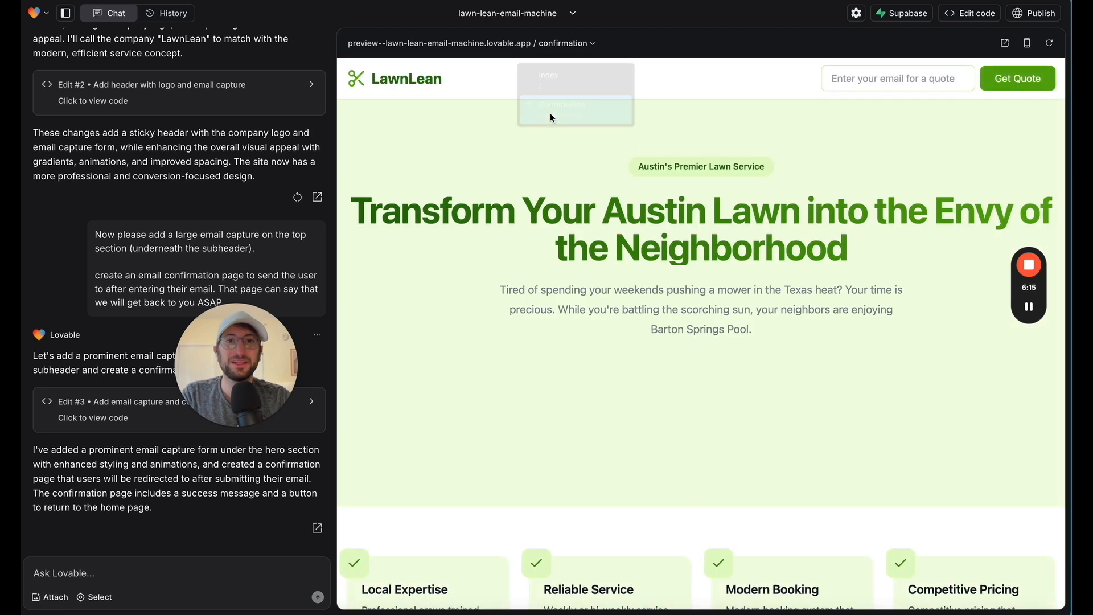
click(545, 46)
click(549, 73)
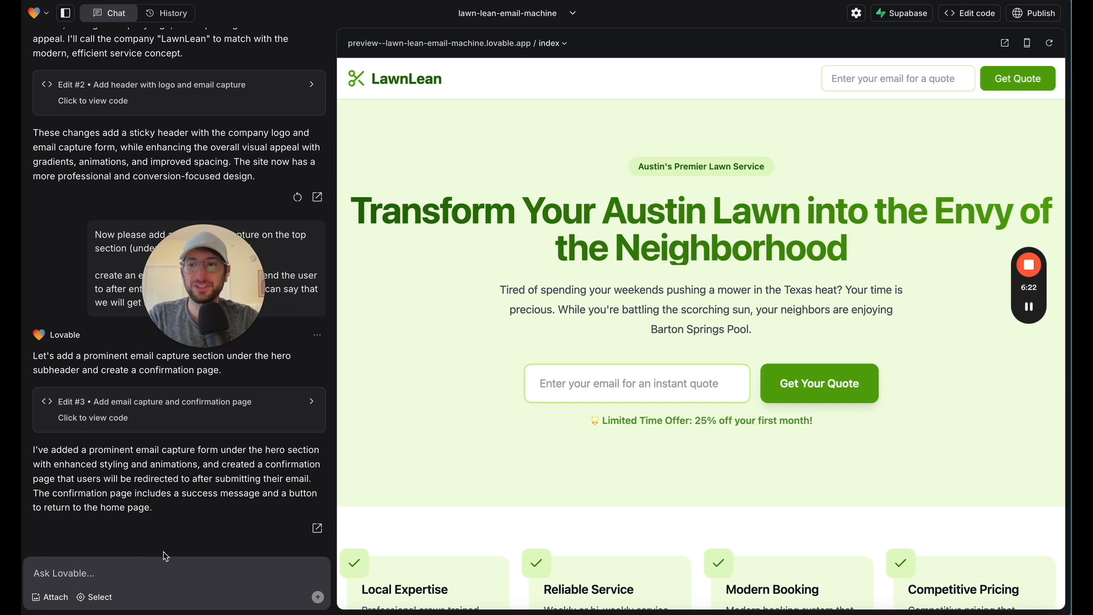
Send the request "Would it be possible to add a graphic of the state of texas, with a lawnmower icon inside of it on the top section."
click(165, 558)
text(Would it be possibl)
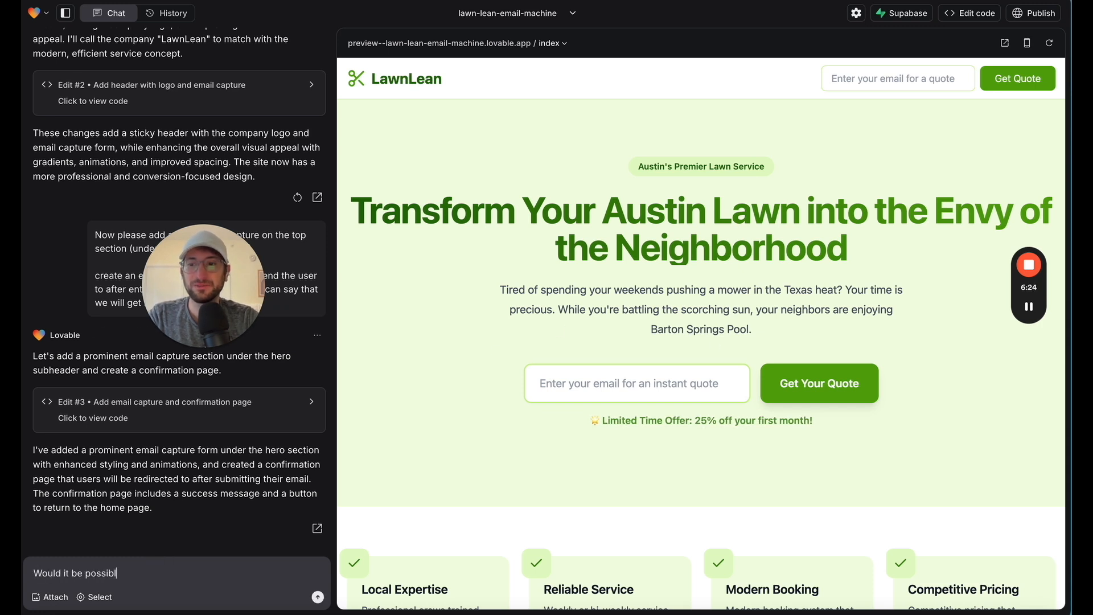
text(e to add a graphic of the state of)
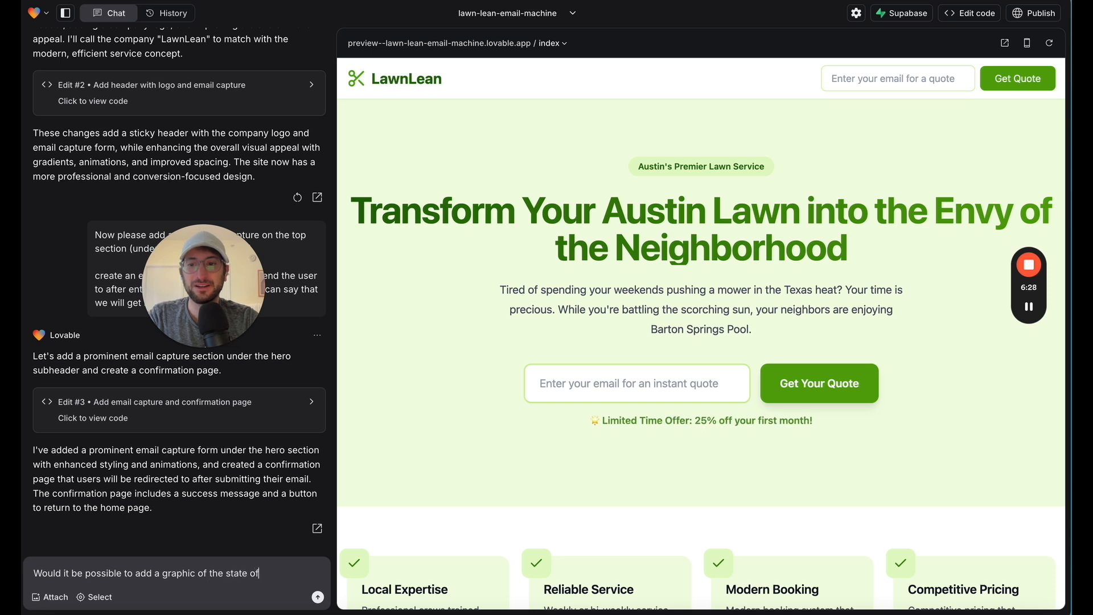
text( texas, with a )
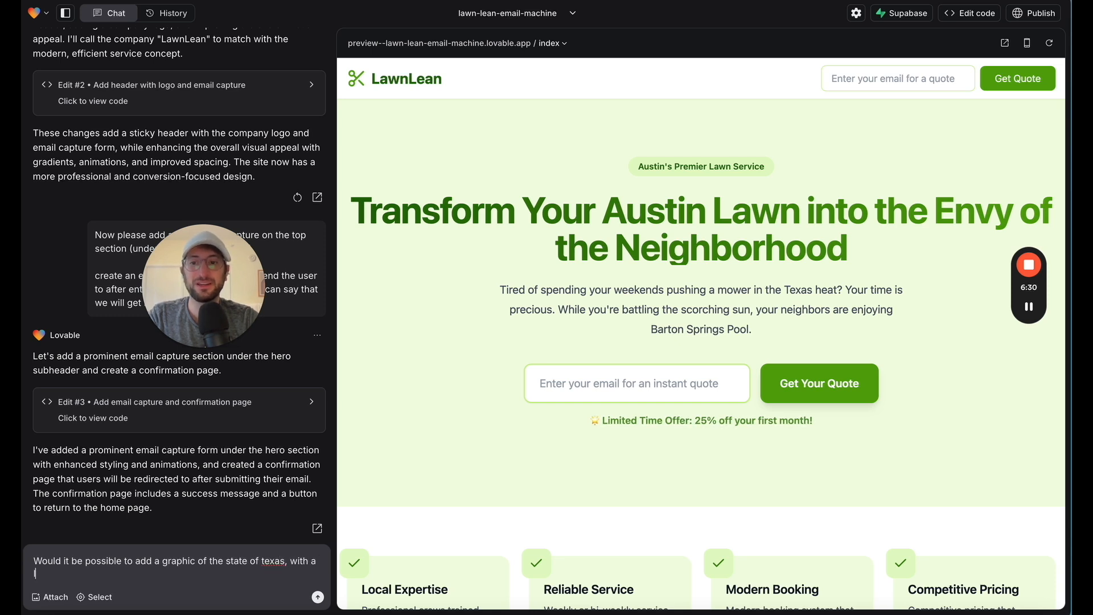
text(lawnmower)
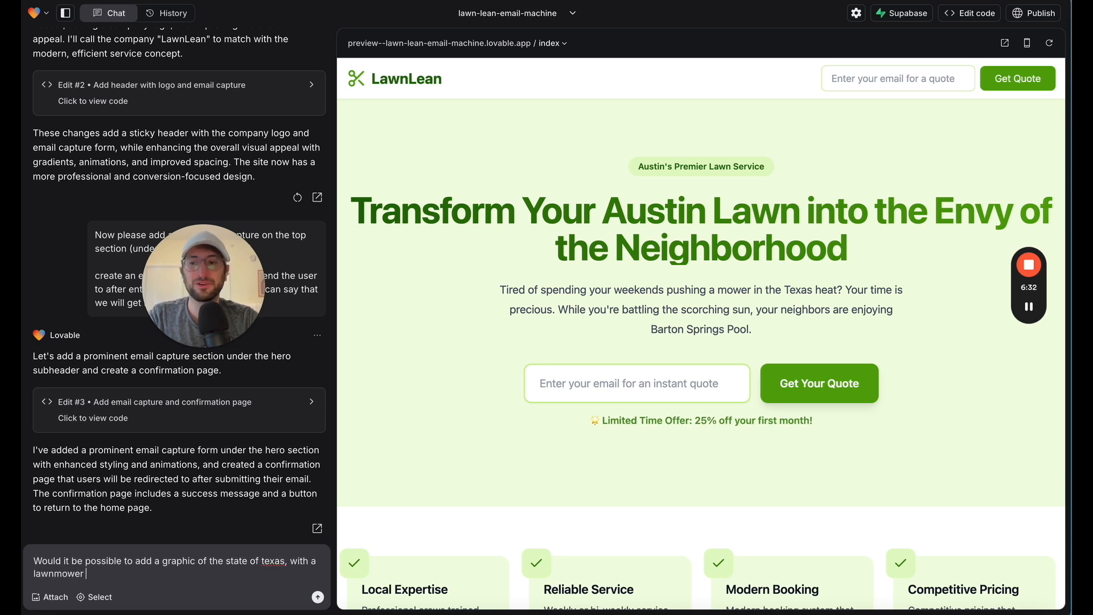
text( icon inside of it on the top section.)
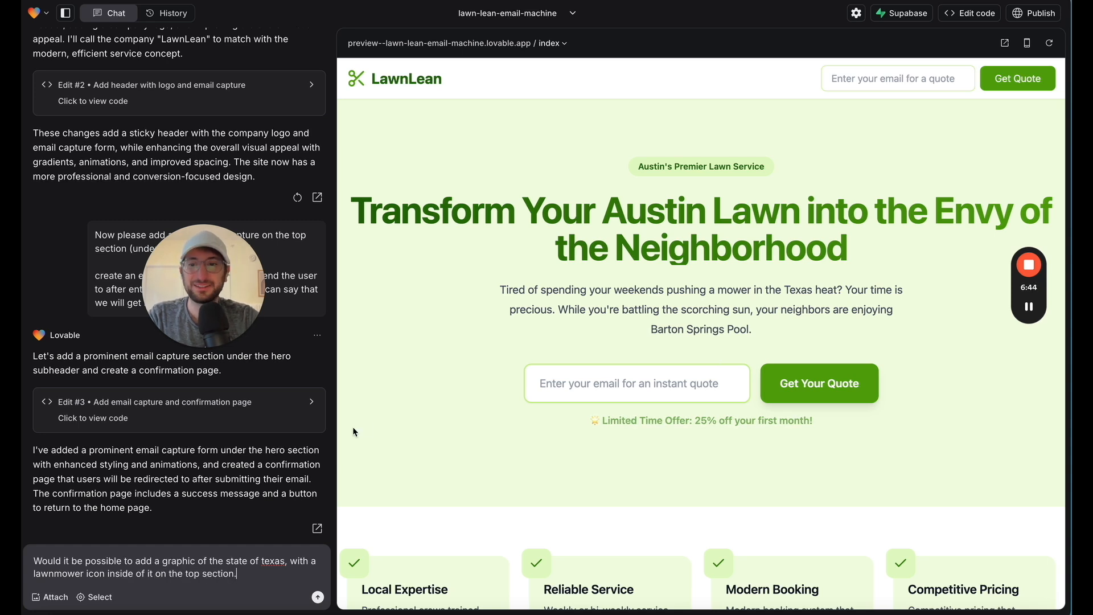
key(Return)
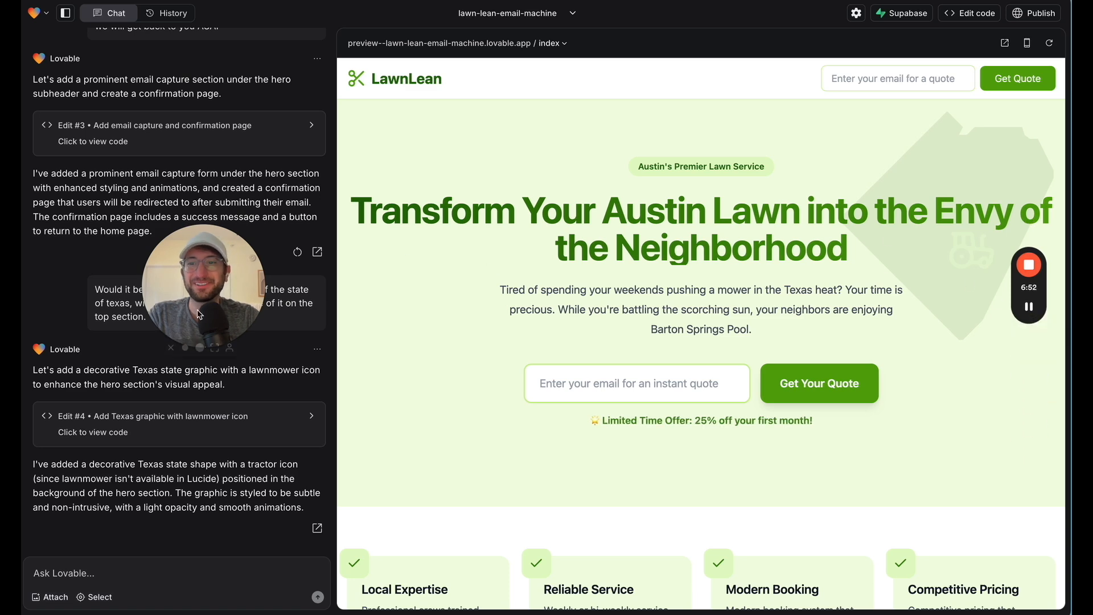
drag(199, 313, 243, 295)
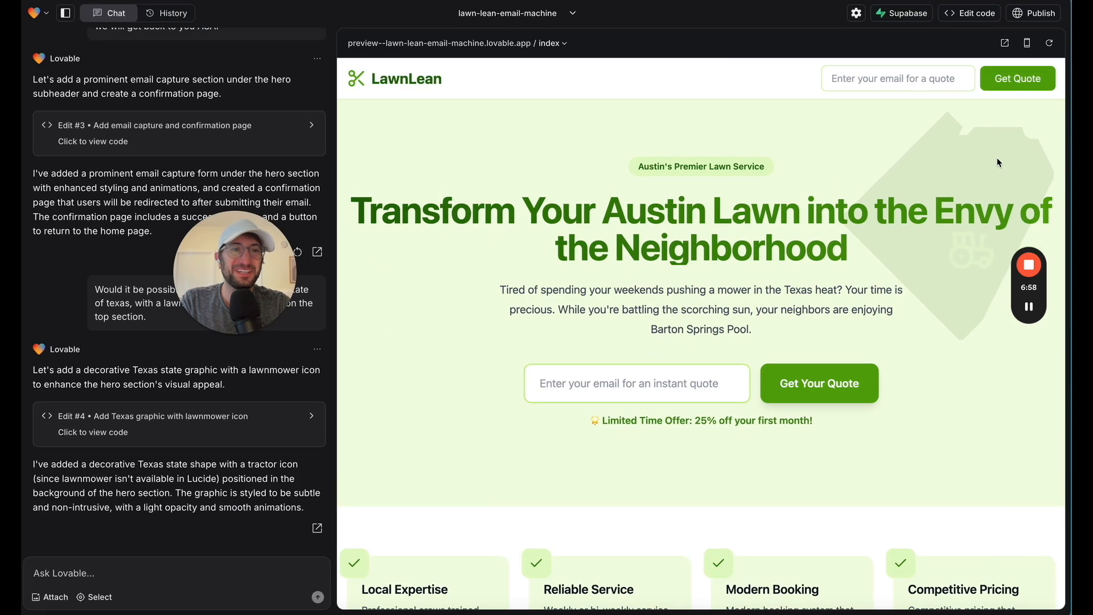
drag(254, 239, 271, 276)
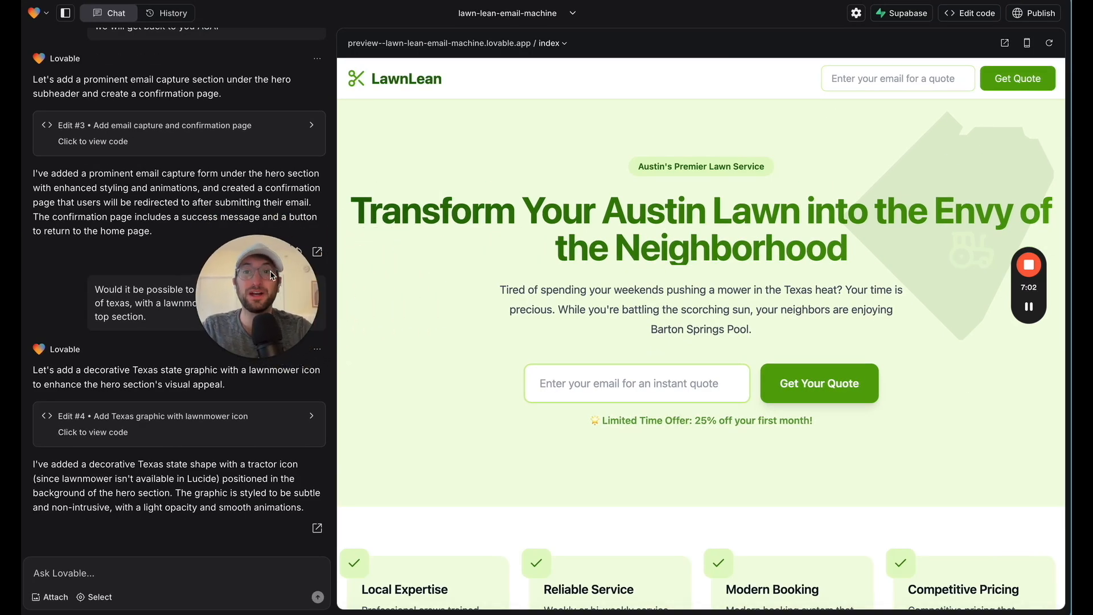
Restore the project to version #3, "Add email capture and confirmation page", from the edit history
click(180, 18)
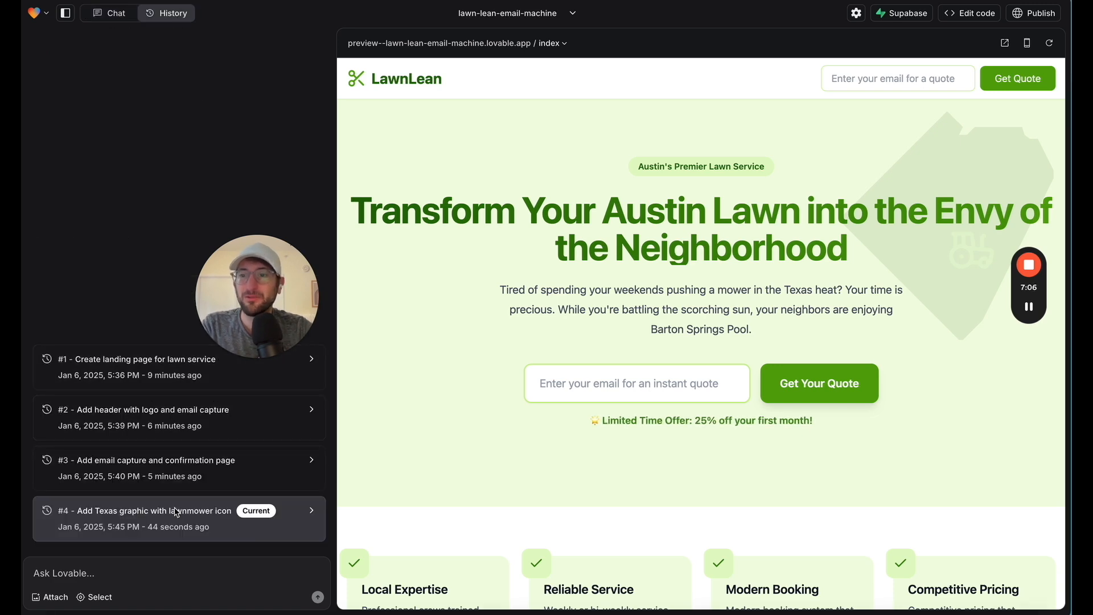
click(237, 480)
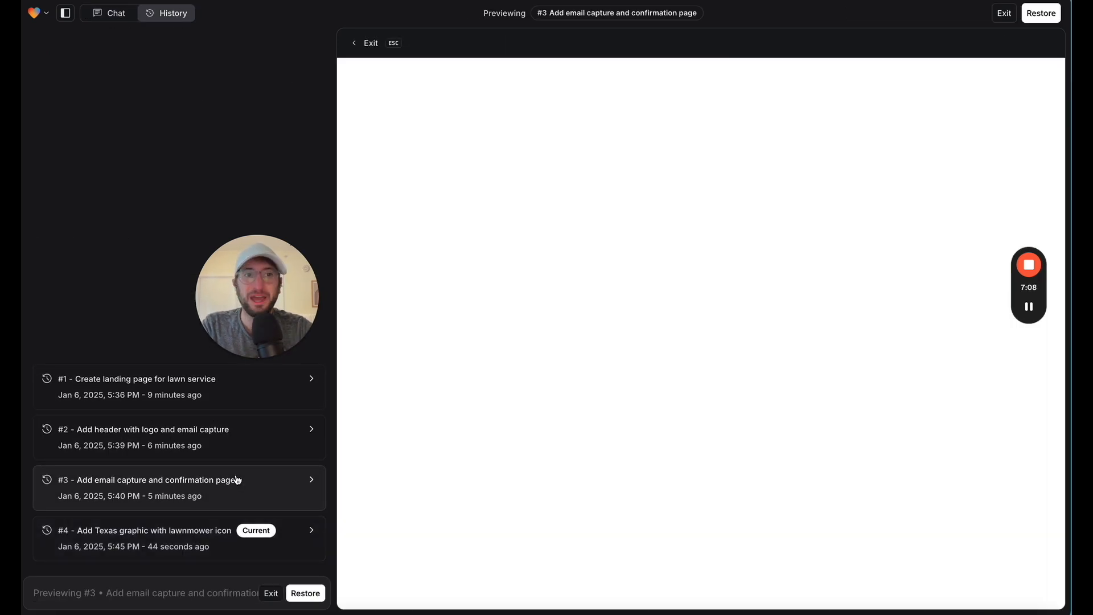
click(296, 595)
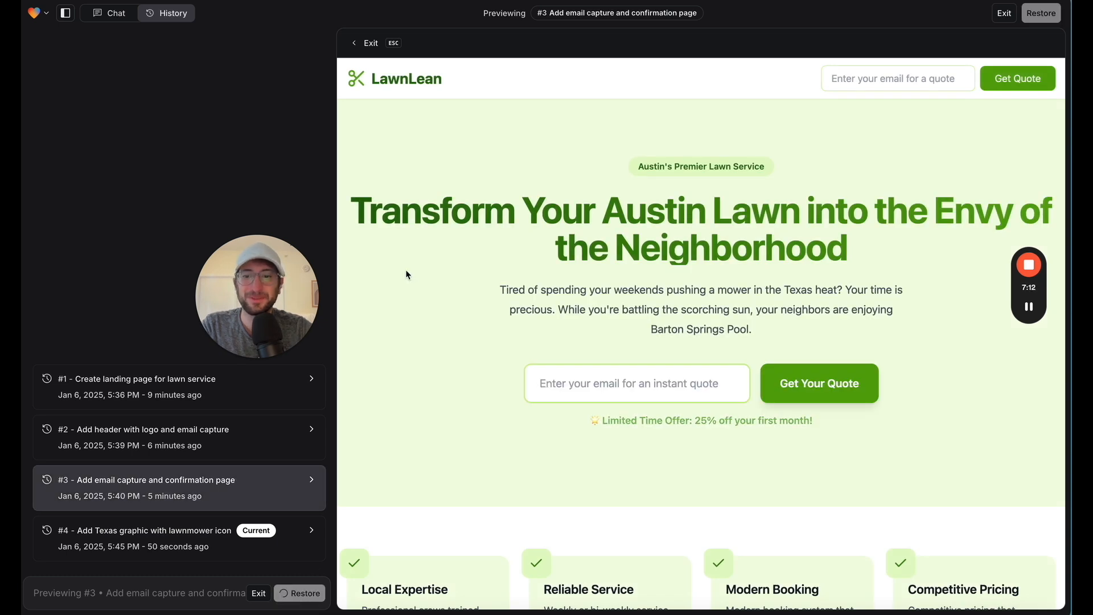
drag(287, 292, 268, 260)
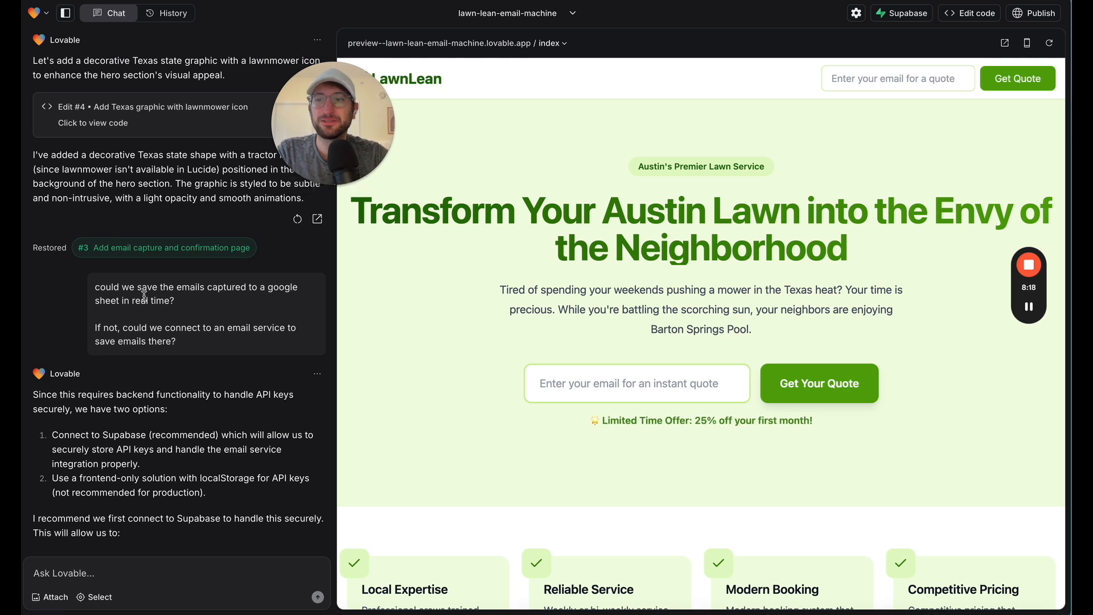
Read the question about saving captured emails to a Google Sheet or email service, and the full reply to it
drag(111, 288, 253, 350)
scroll(195, 327, down, 3)
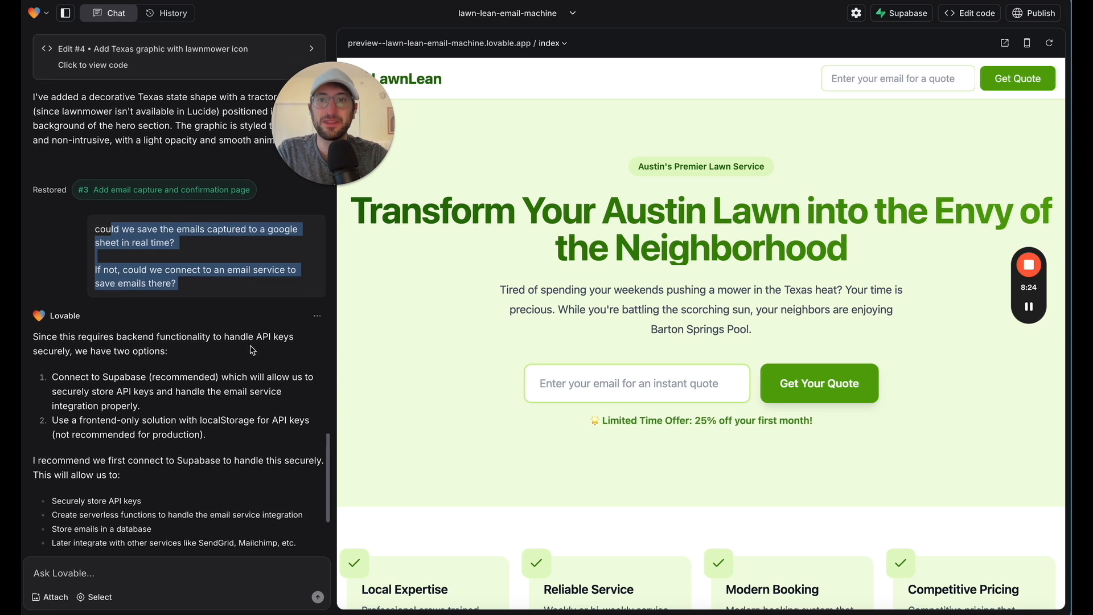
scroll(196, 327, down, 1)
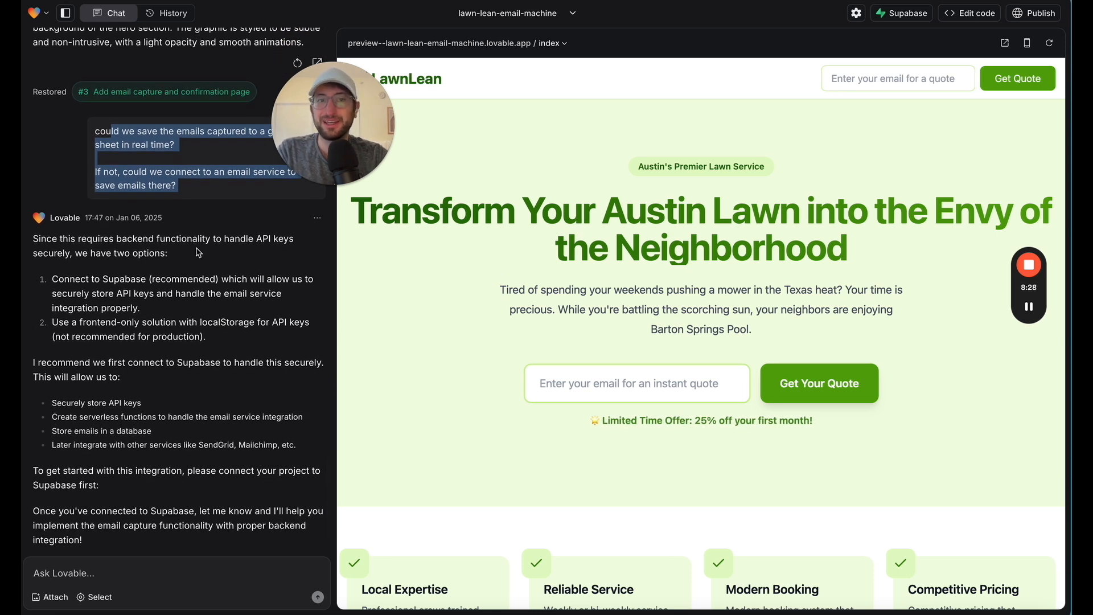
View the project's Supabase connection options and close them without connecting
click(896, 20)
click(896, 17)
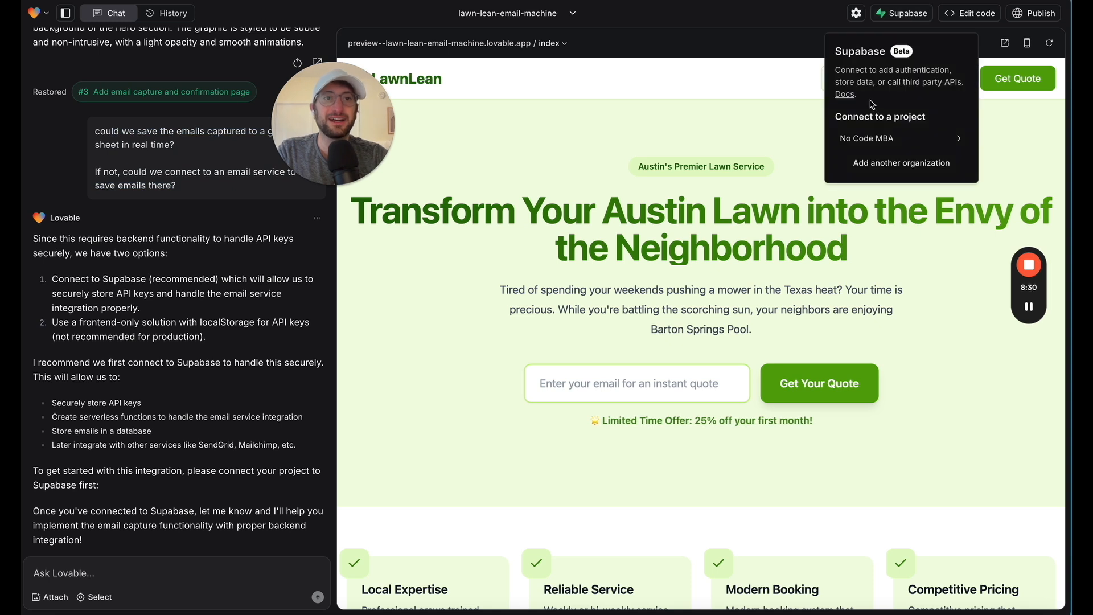
click(902, 14)
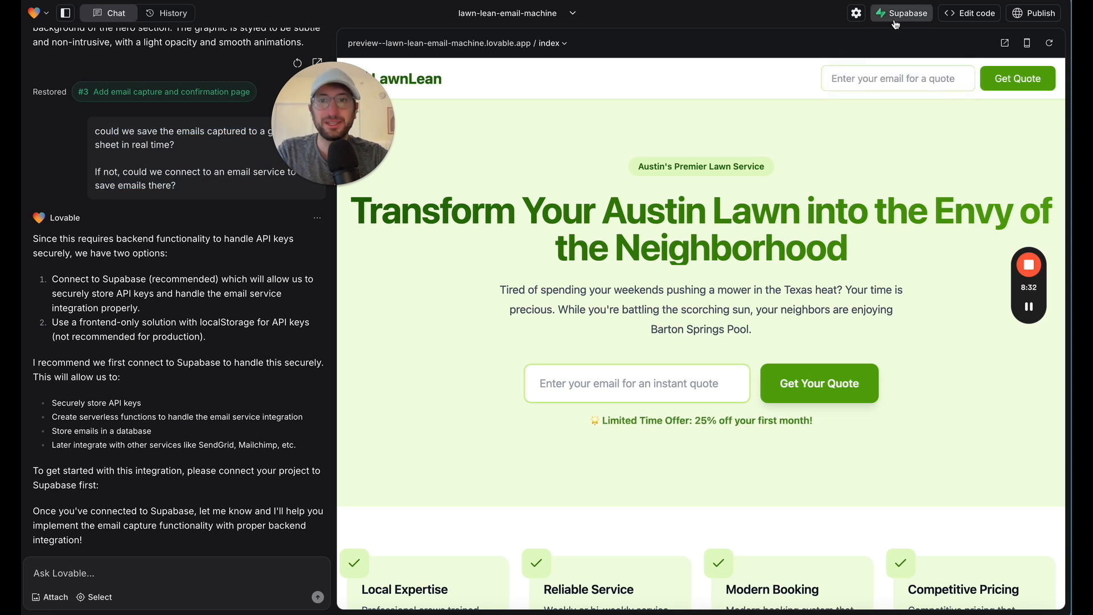
drag(361, 117, 258, 125)
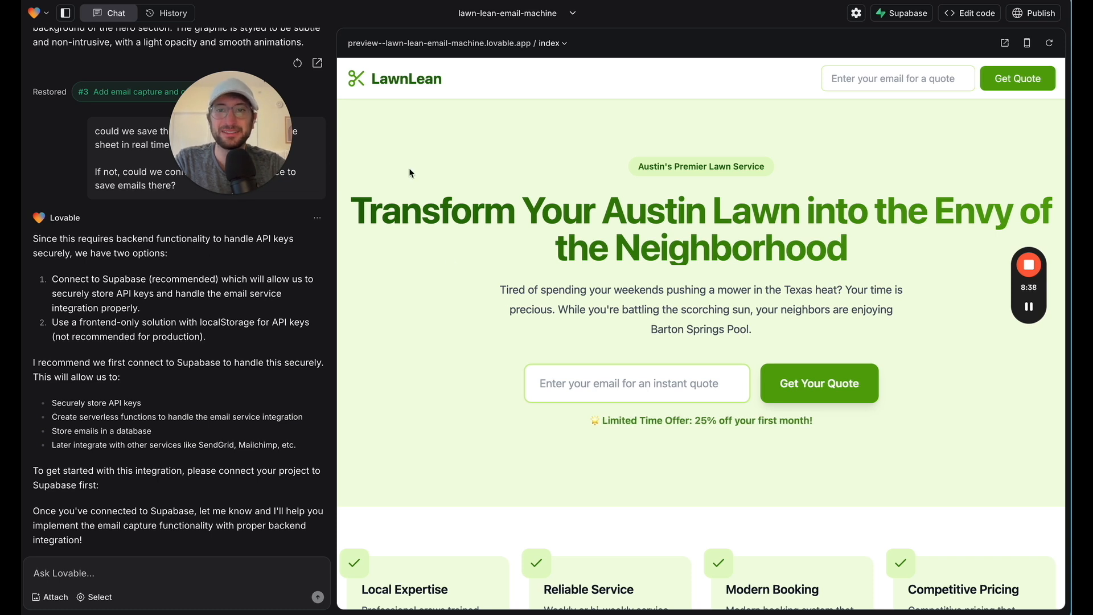
drag(191, 142, 140, 142)
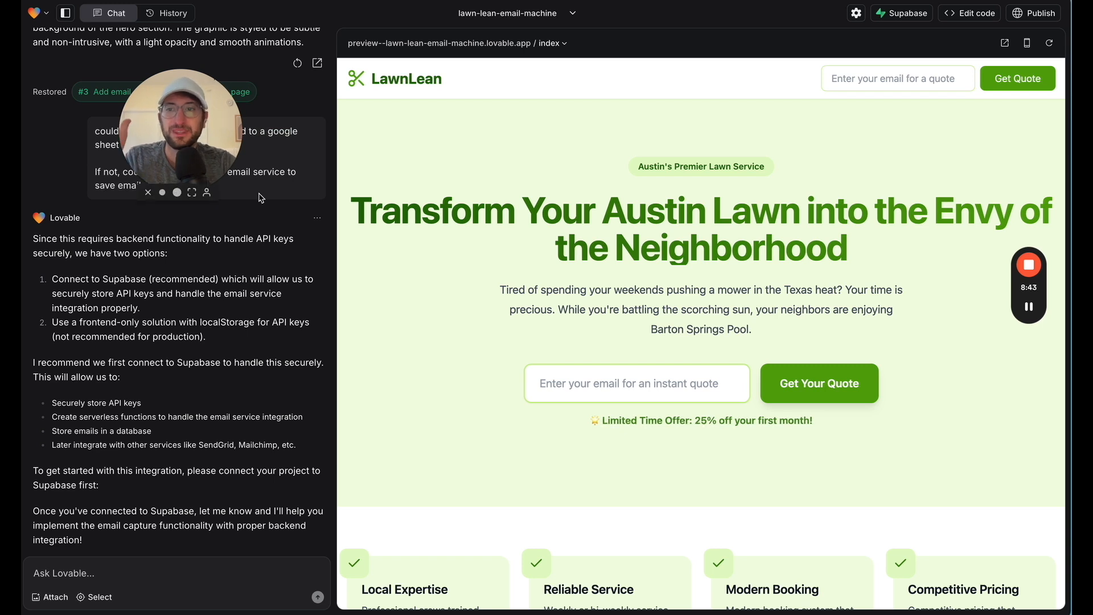
mouse_move(212, 161)
mouse_down()
mouse_move(242, 161)
mouse_move(212, 176)
mouse_up()
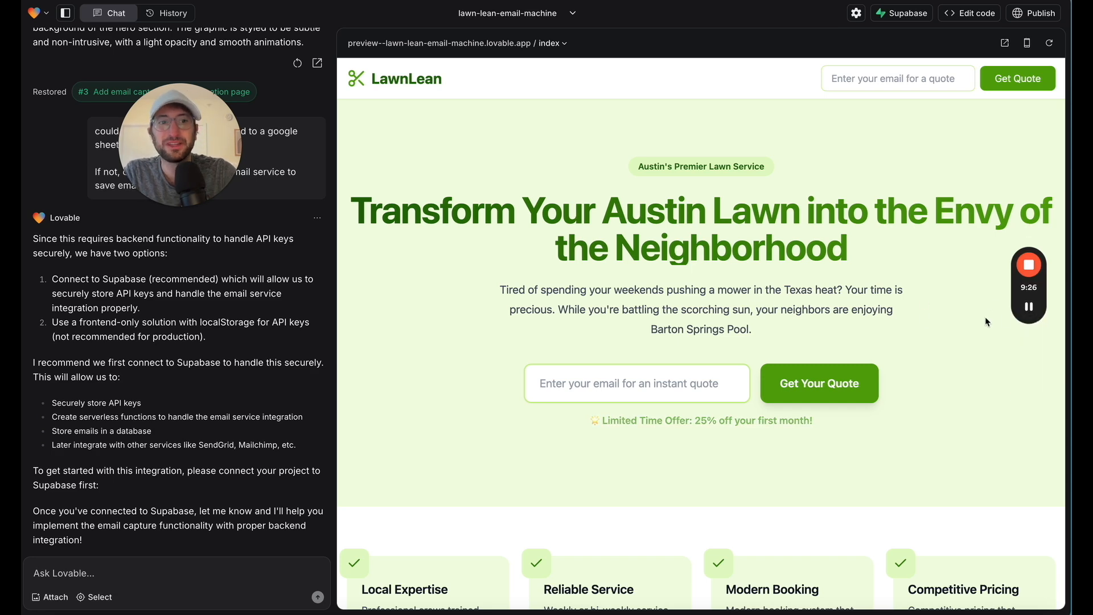
mouse_move(1028, 308)
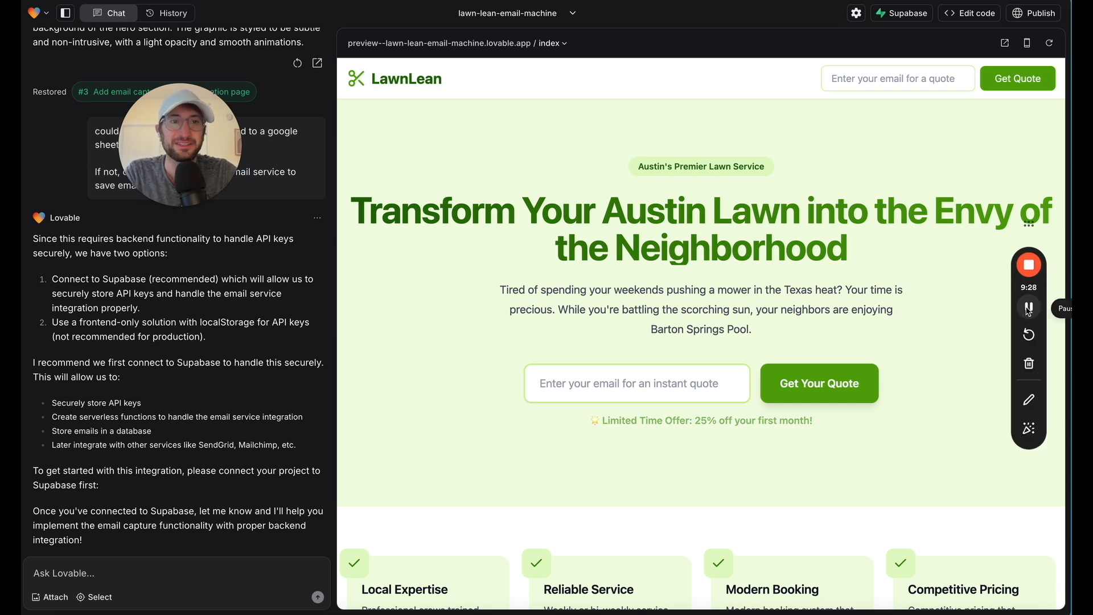
click(1028, 308)
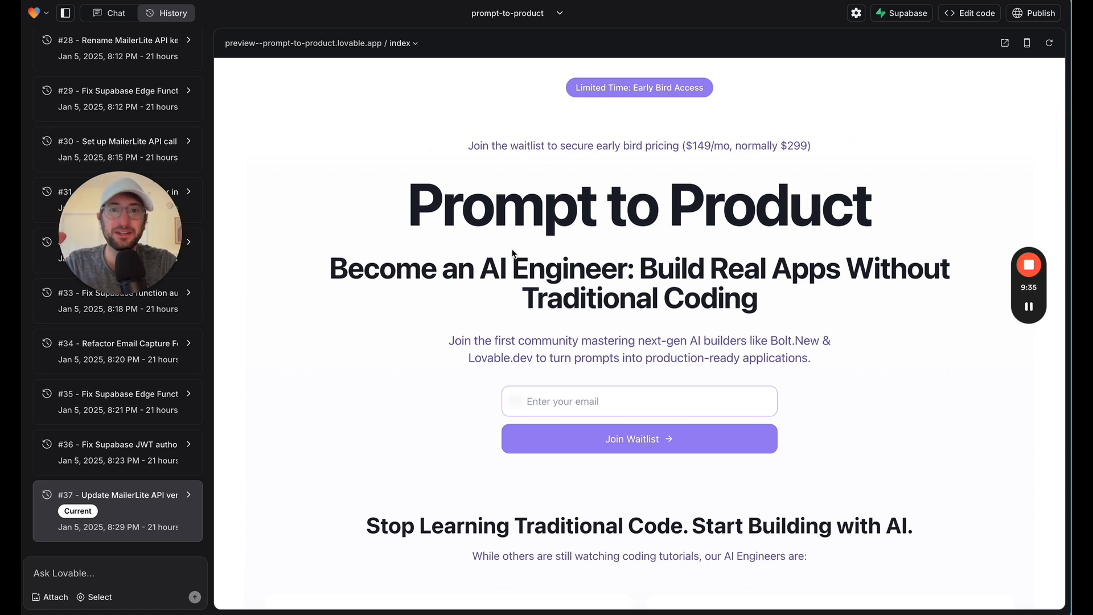
Examine the prompt-to-product landing page preview, including its waitlist email form and the "What You Get" section
scroll(472, 265, down, 1)
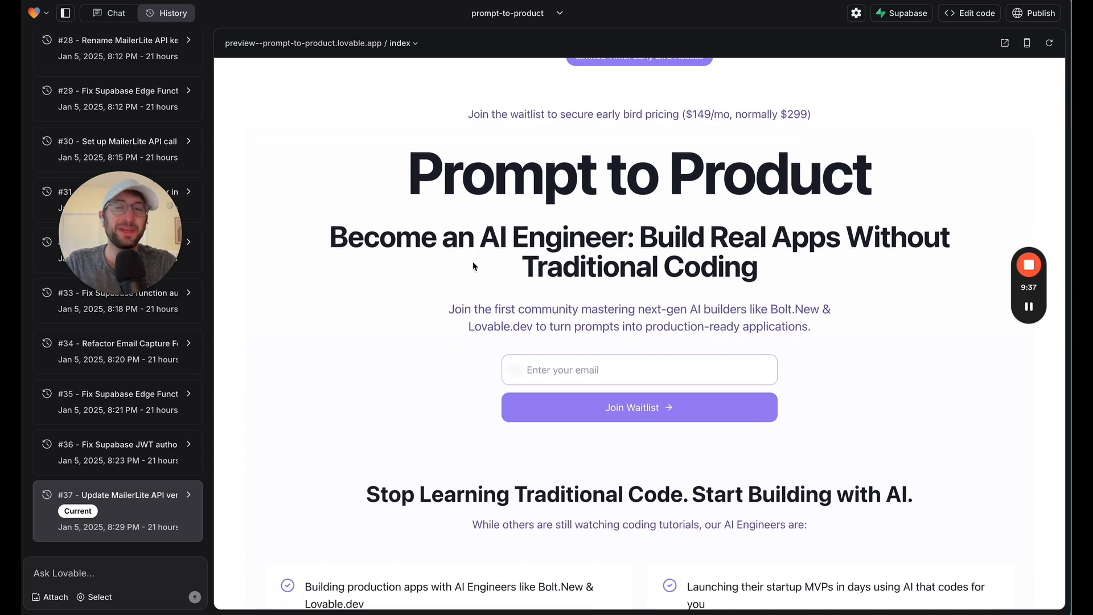
scroll(472, 265, up, 1)
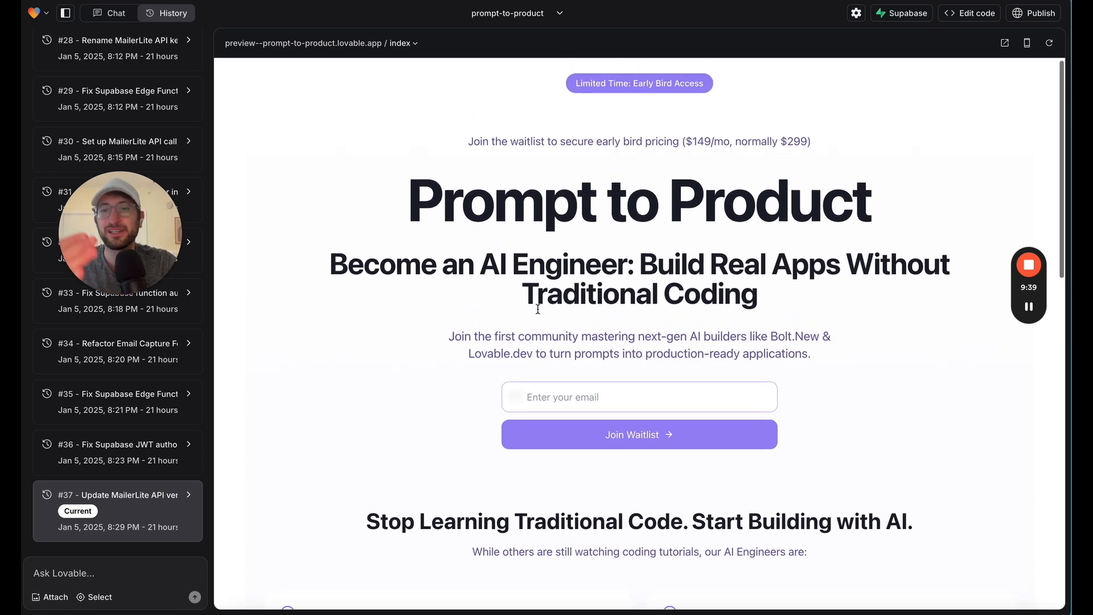
scroll(537, 302, down, 2)
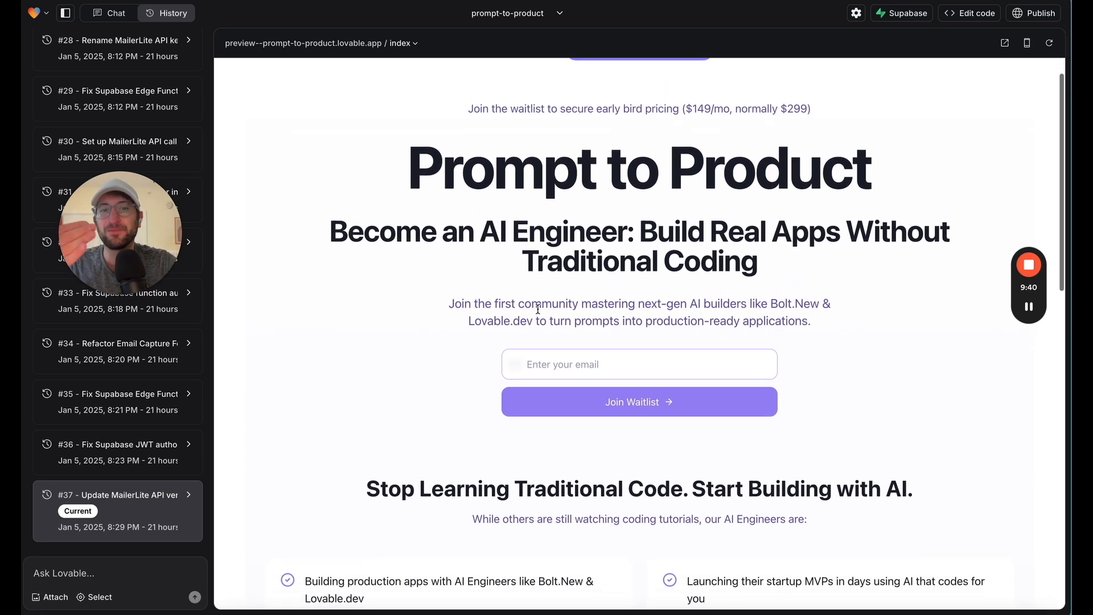
click(560, 370)
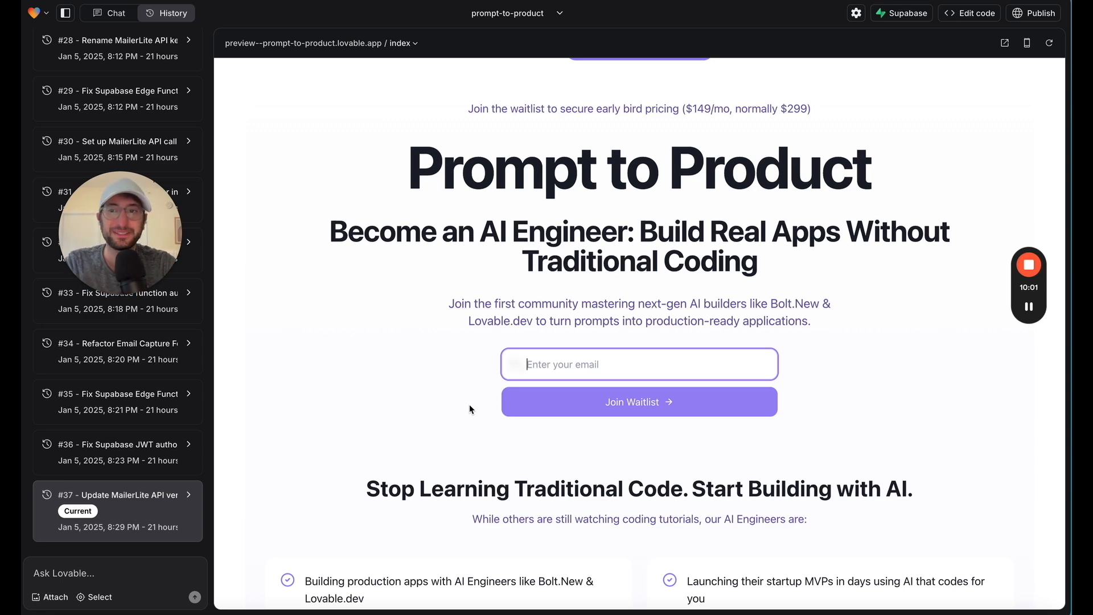
scroll(484, 277, down, 15)
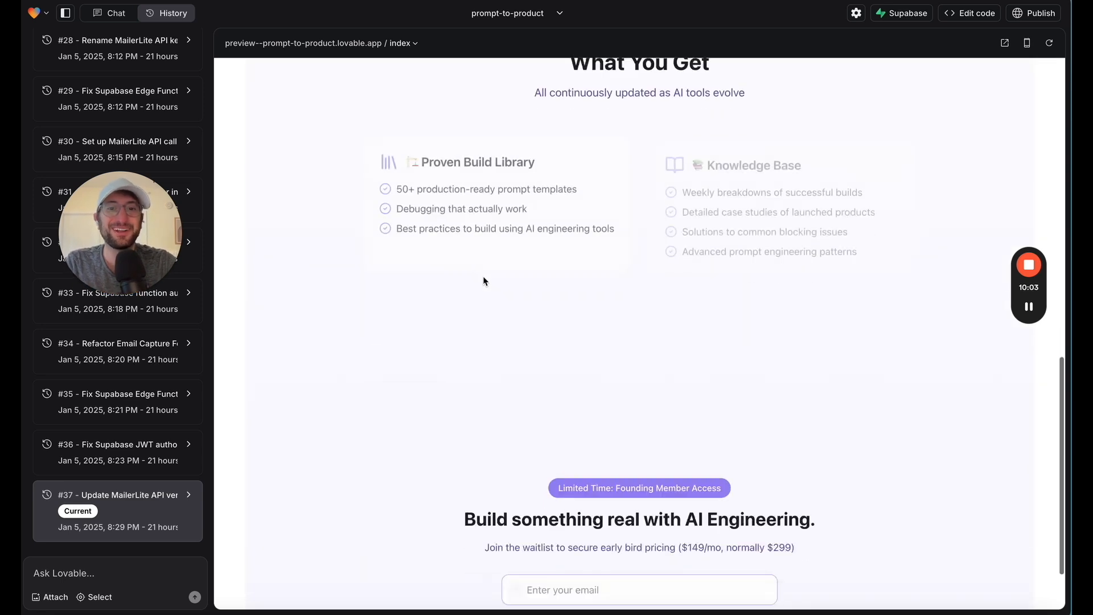
scroll(484, 281, up, 20)
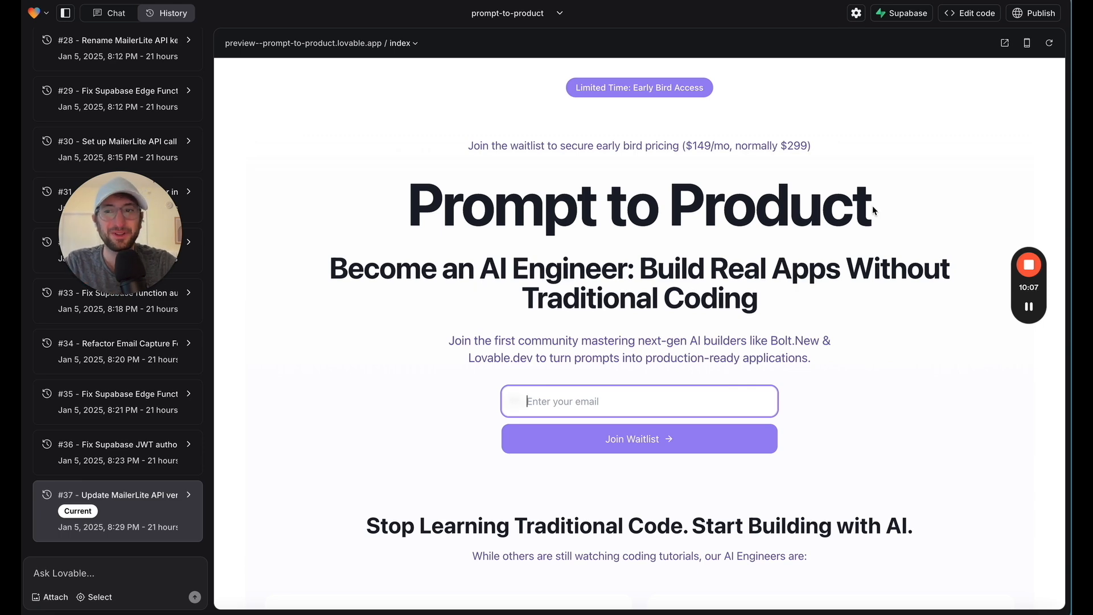
scroll(872, 206, down, 14)
scroll(874, 173, up, 6)
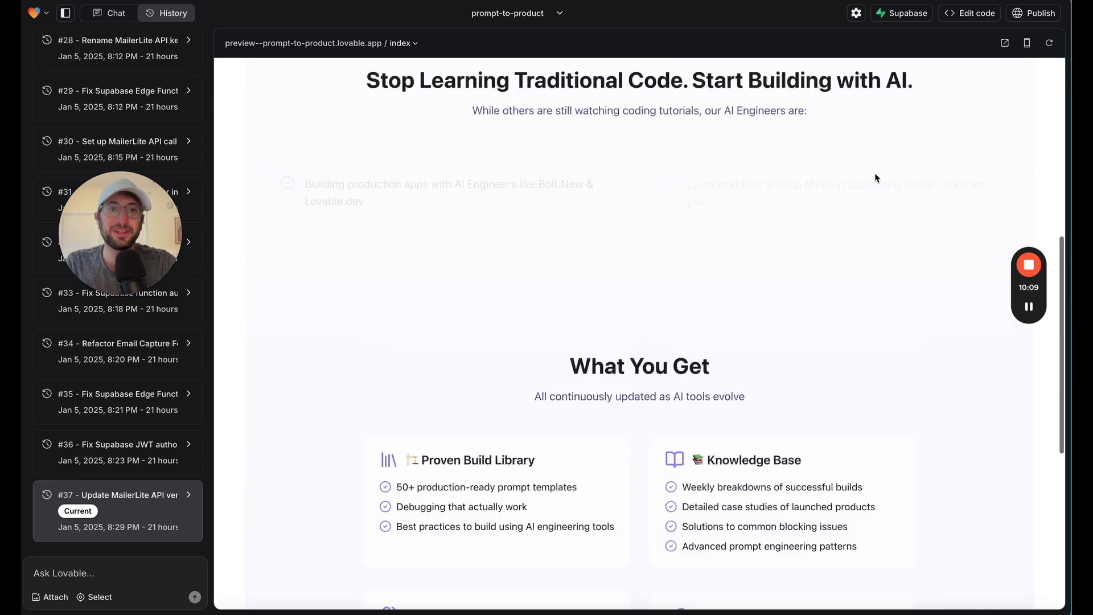
scroll(875, 172, up, 8)
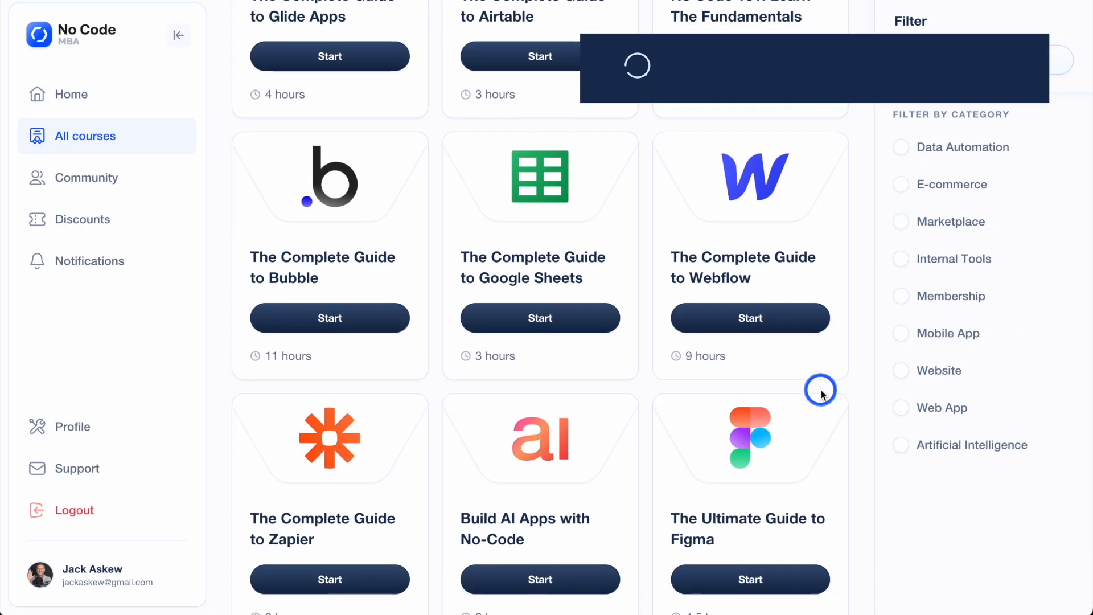
Browse the No Code MBA course catalogue, from the tool guides through the list of projects
scroll(821, 395, down, 4)
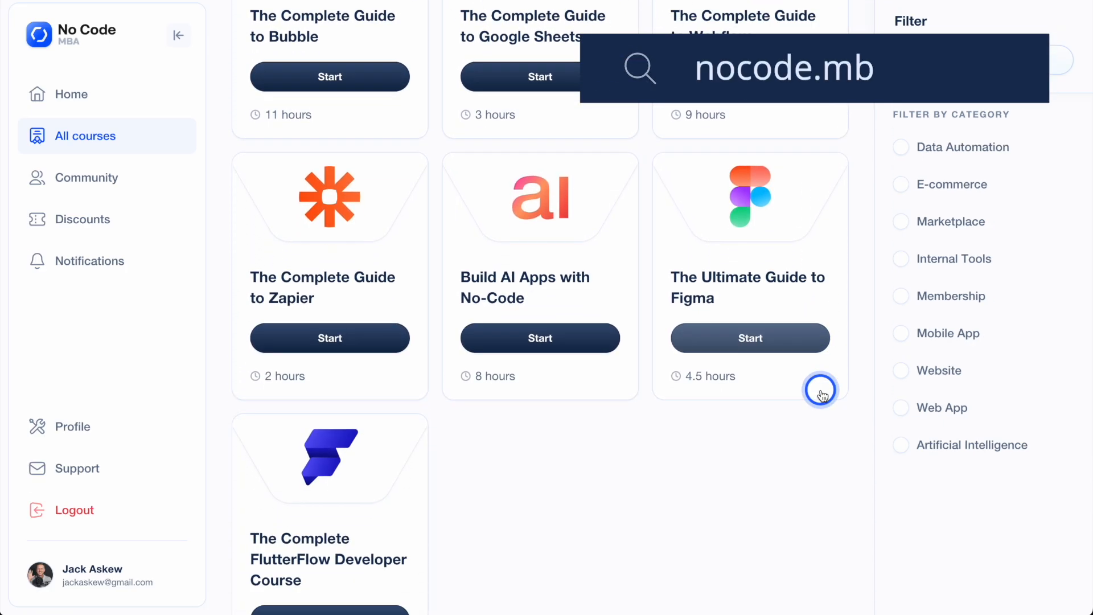
scroll(821, 395, down, 3)
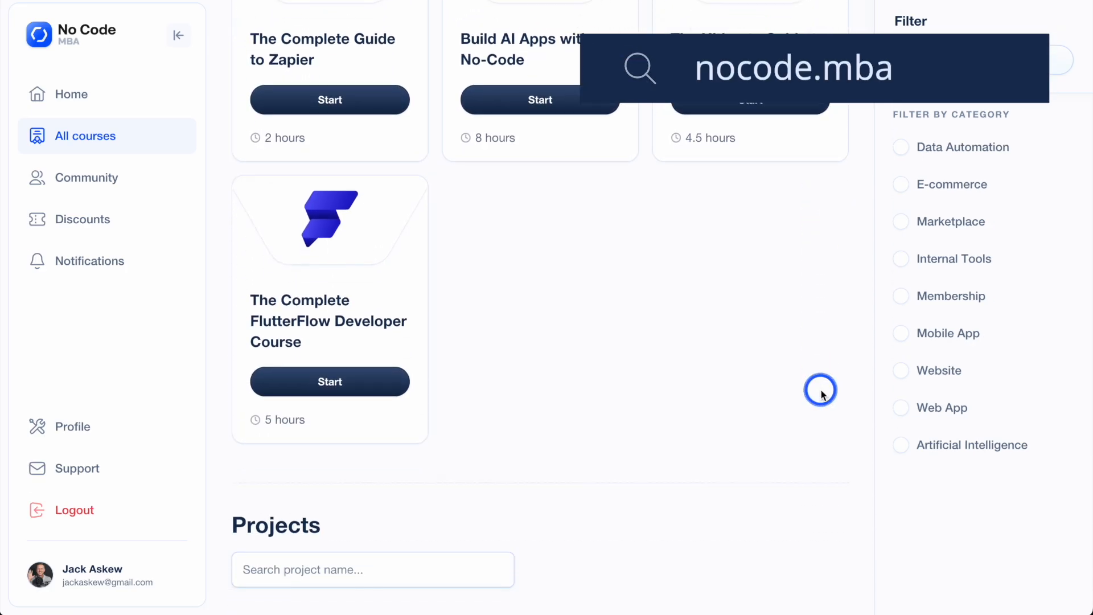
scroll(821, 395, down, 3)
scroll(821, 395, down, 12)
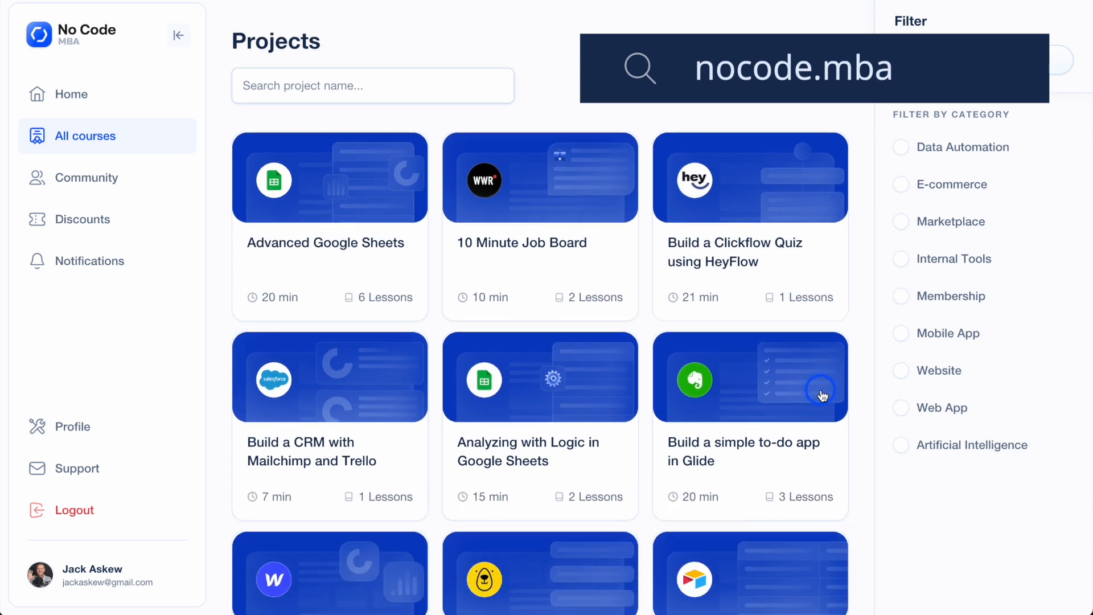
scroll(822, 392, down, 11)
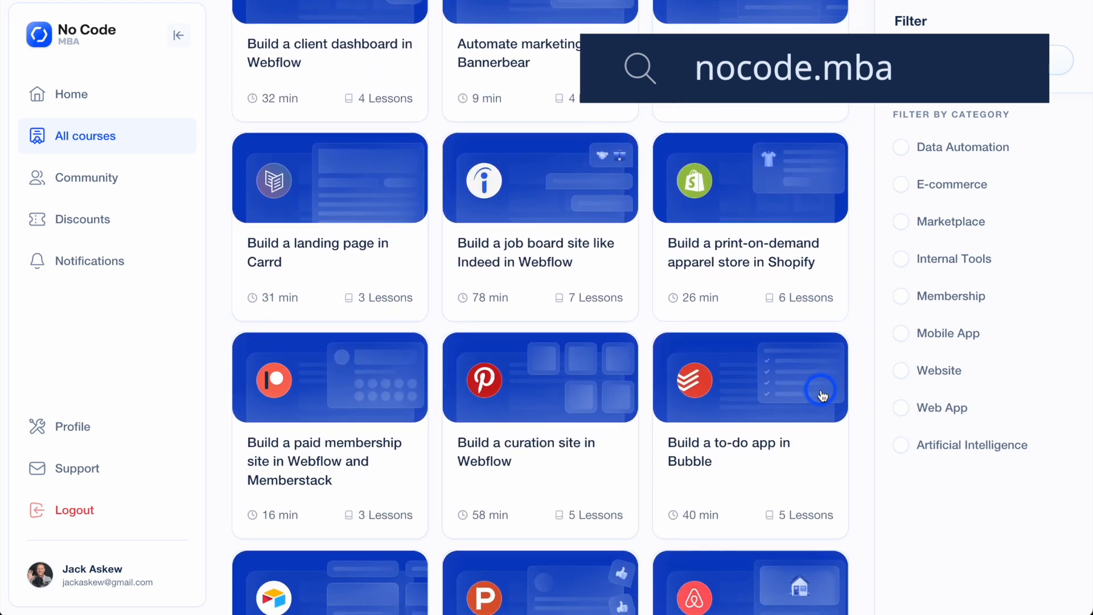